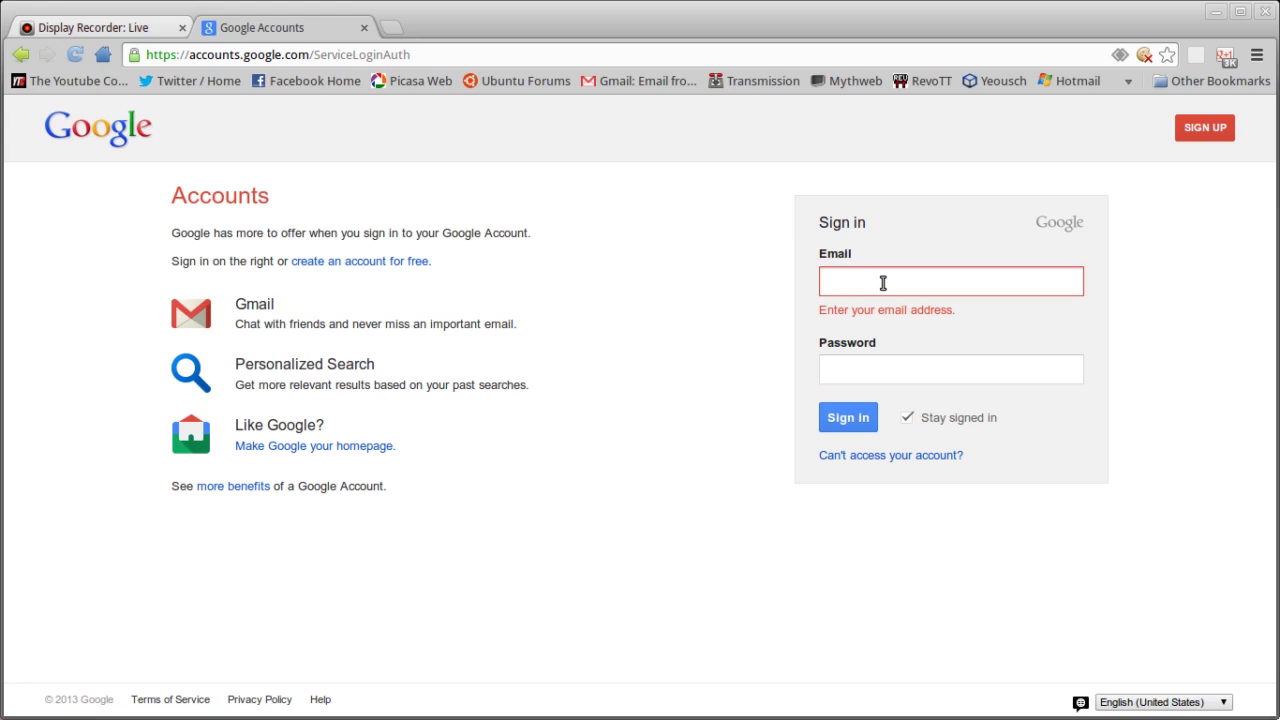
Sign in to the test account with its e-mail address and password.
key("Tab")
type("••")
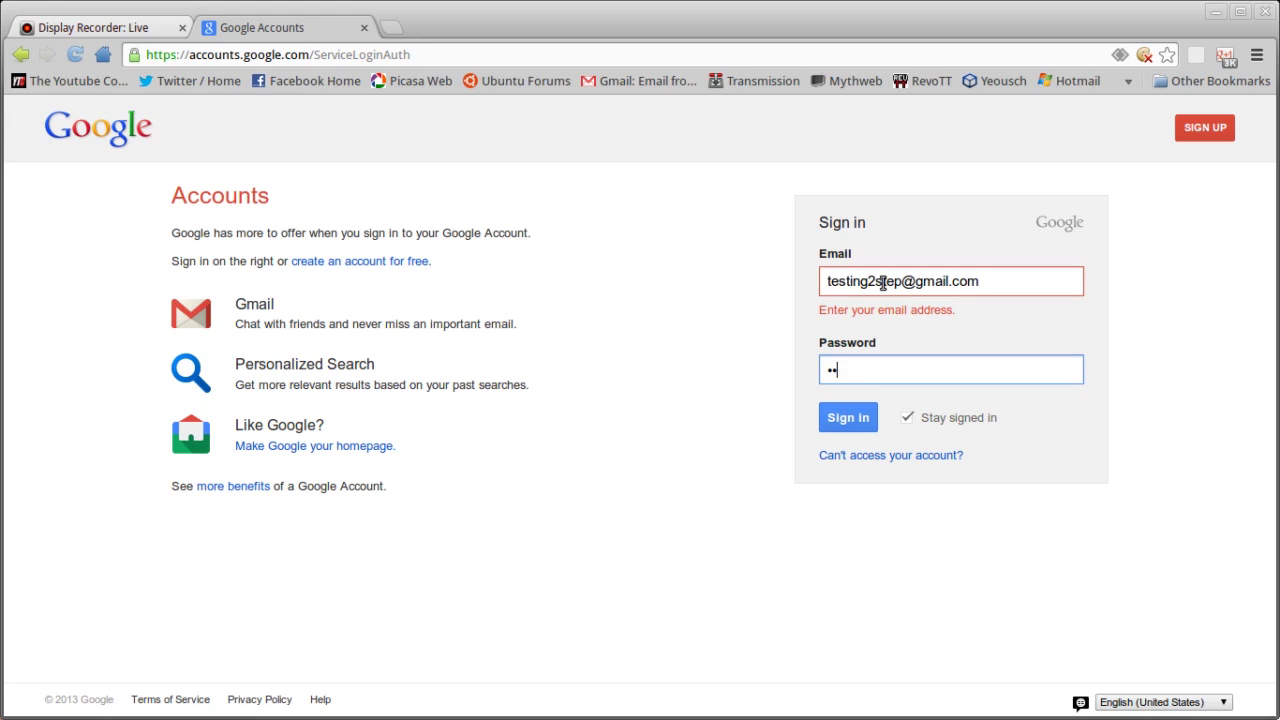
type("•••••••")
key("Return")
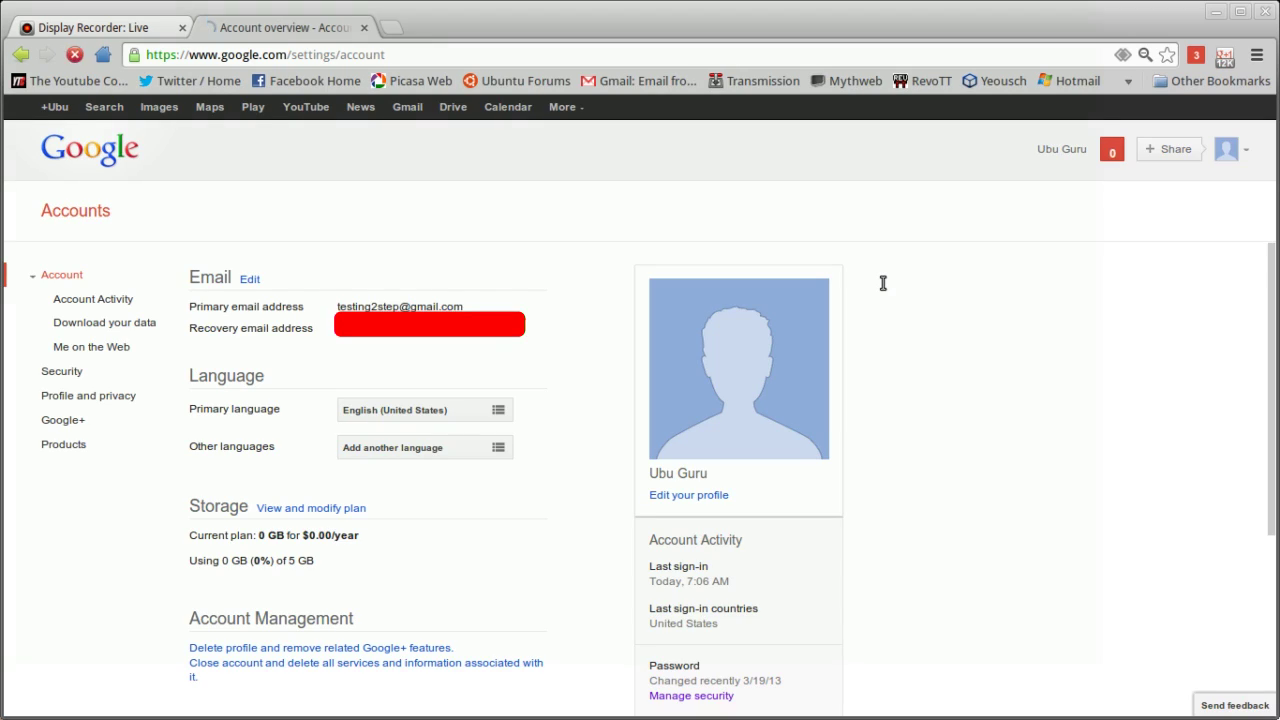
Go to Account > Security and open the 2-step verification settings, currently OFF.
scroll(893, 303, "down", 1)
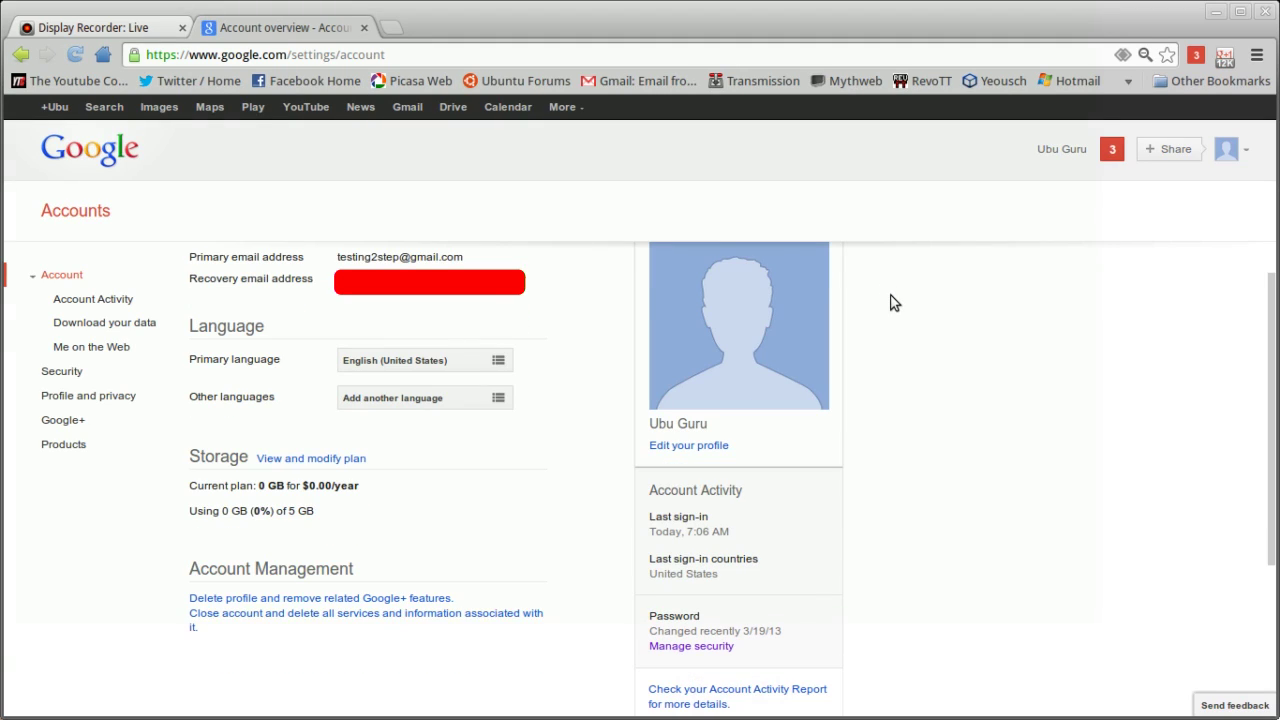
scroll(908, 317, "up", 1)
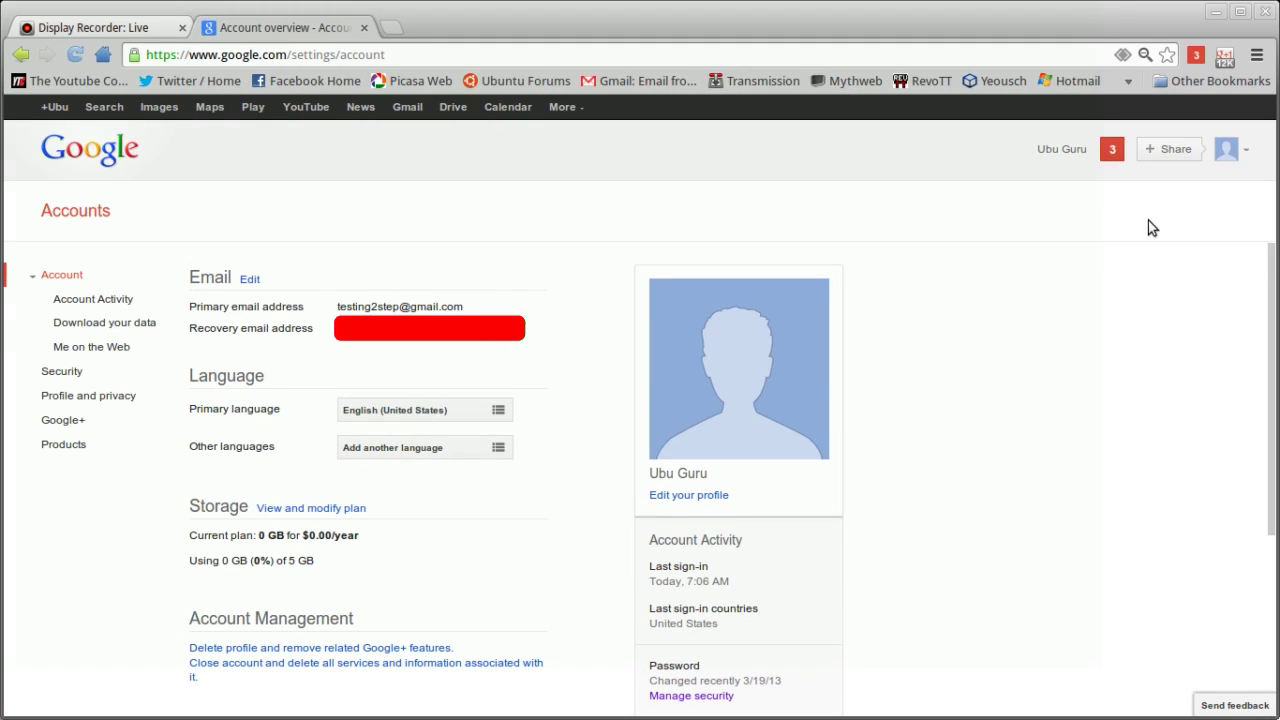
left_click(1247, 150)
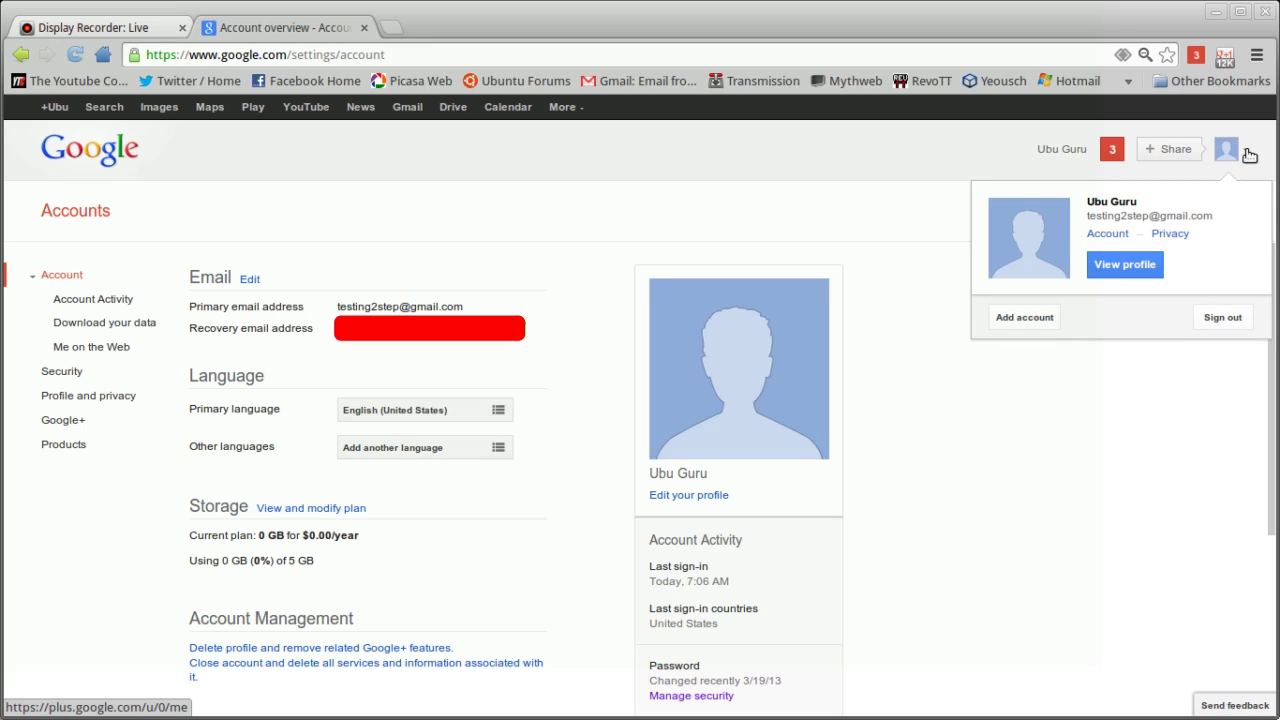
left_click(1116, 234)
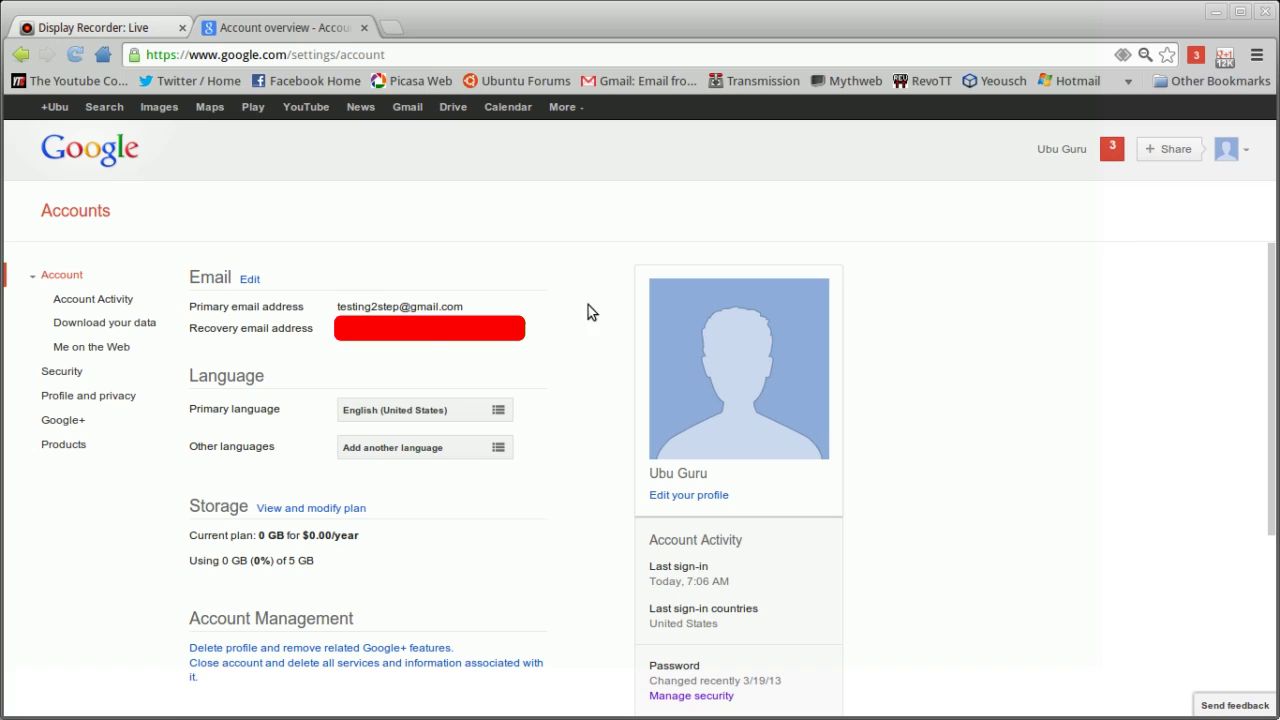
left_click(59, 373)
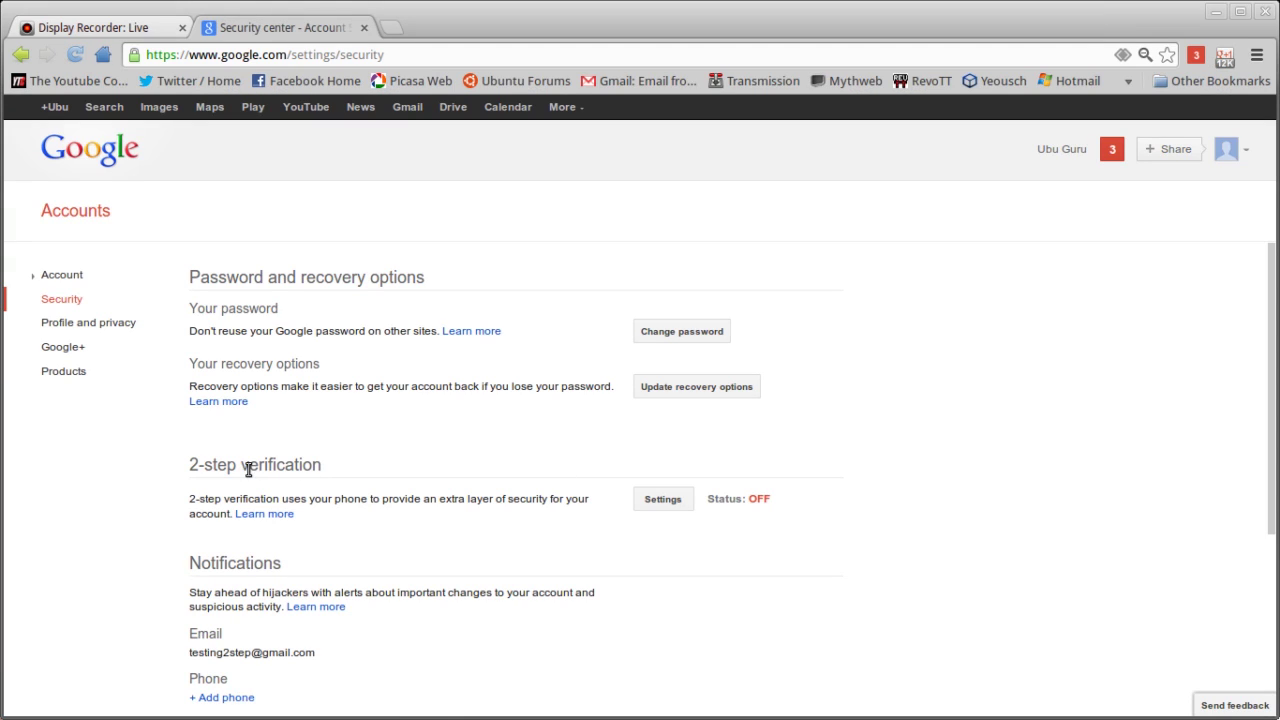
scroll(360, 466, "down", 1)
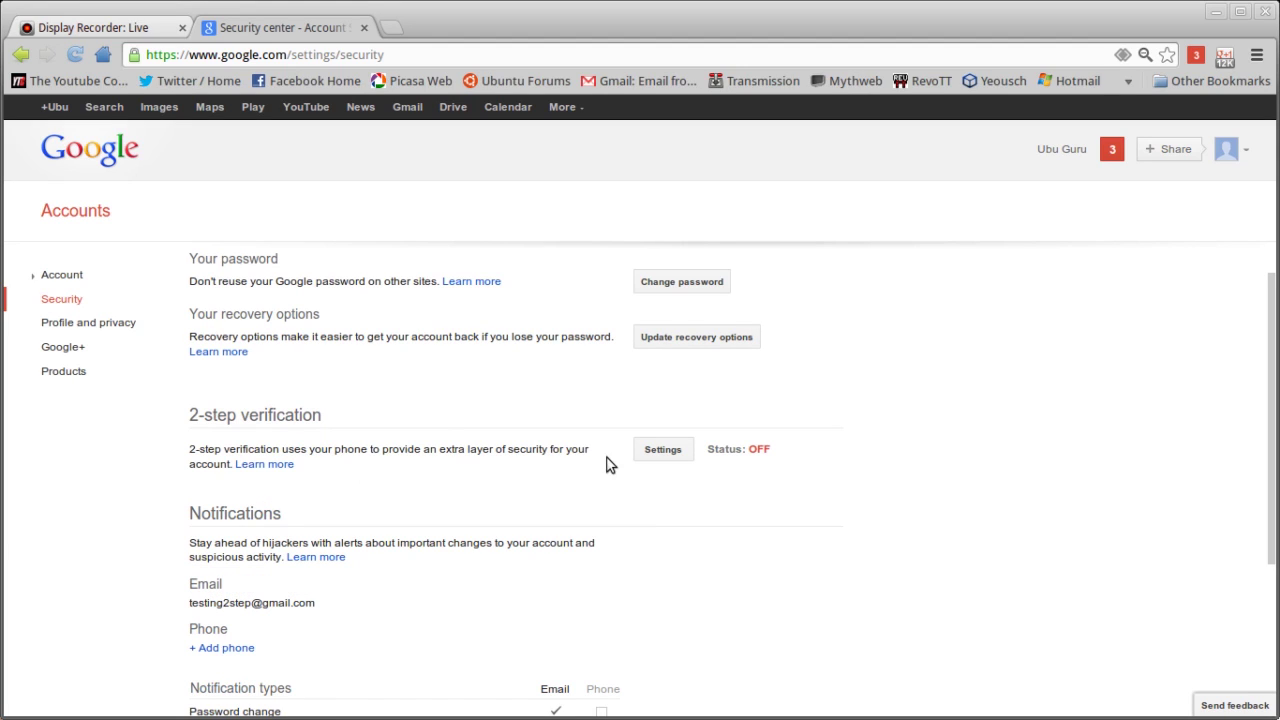
left_click(672, 450)
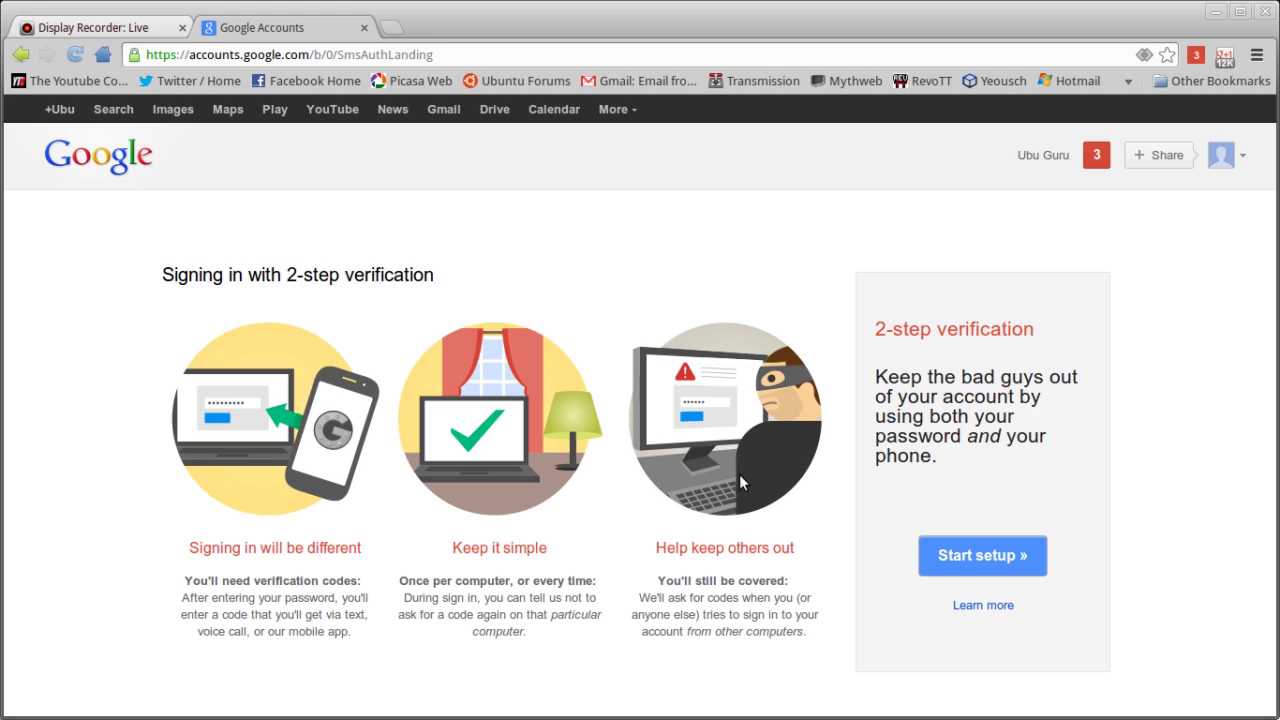
Start 2-step setup, register the phone number, have a code sent by SMS, and enter it.
left_click(972, 558)
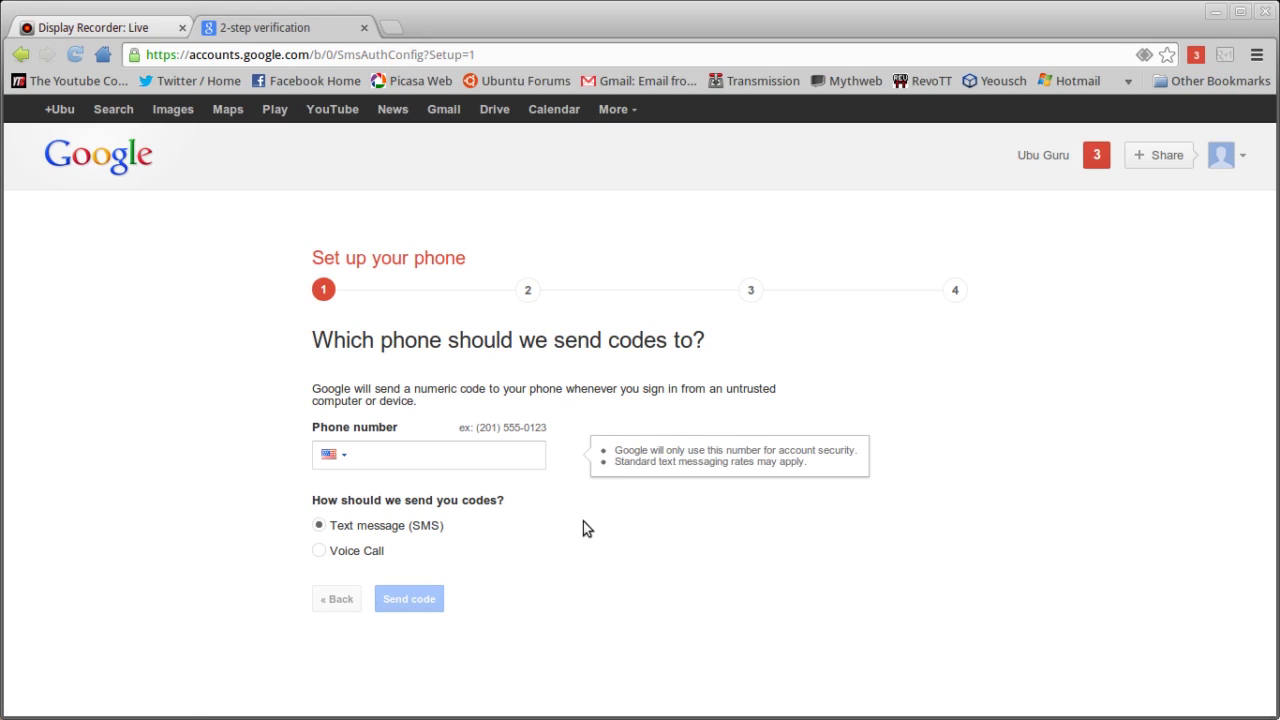
left_click(441, 455)
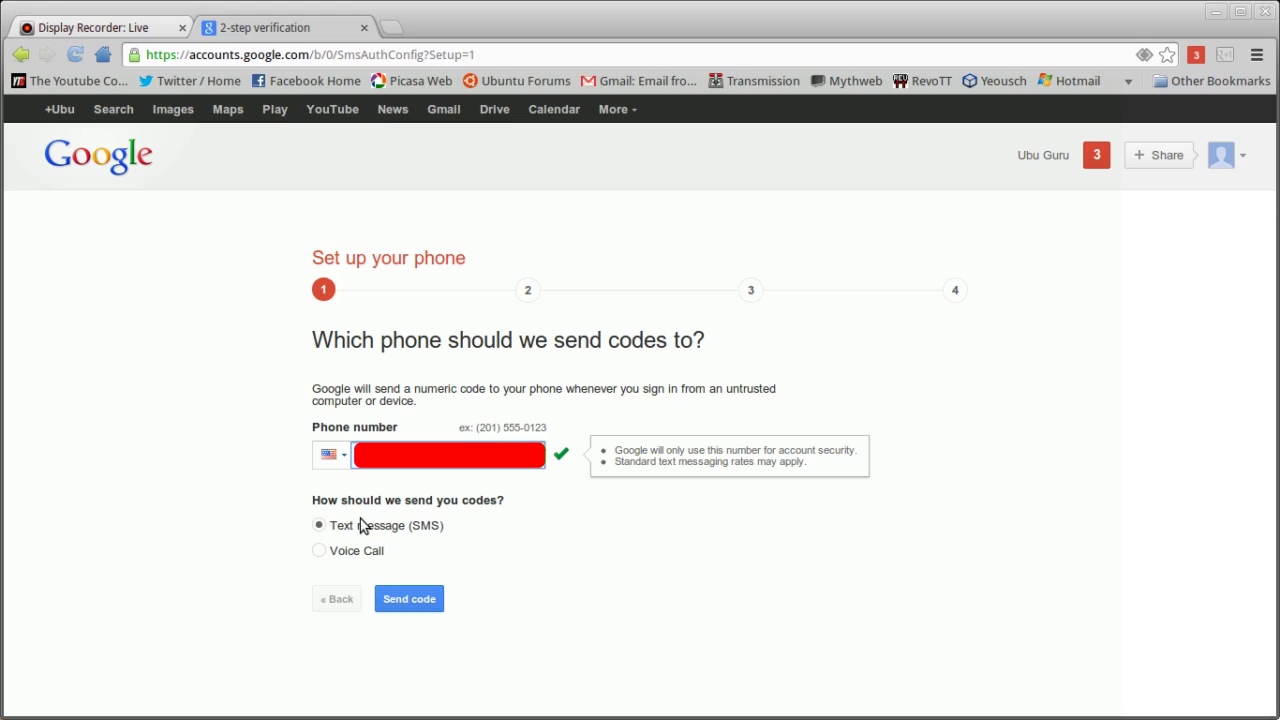
left_click(418, 603)
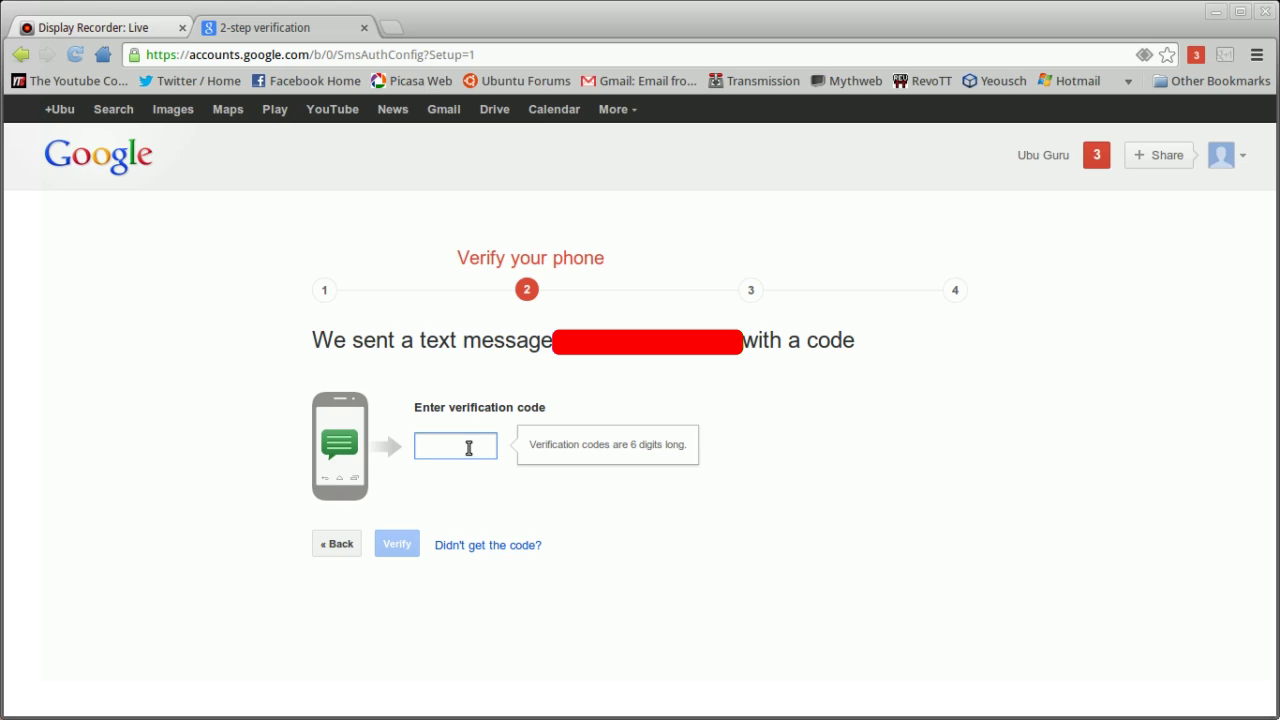
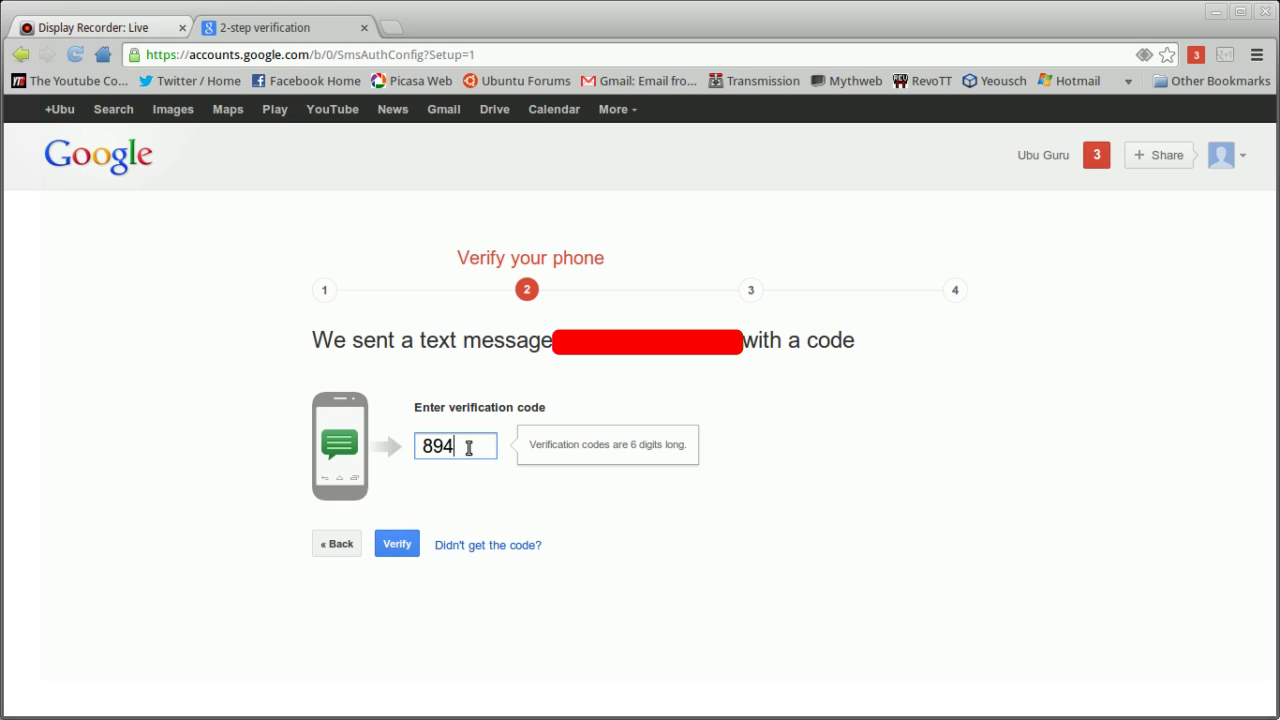
Verify the phone code, keep this computer trusted, and turn 2-step verification ON.
left_click(396, 545)
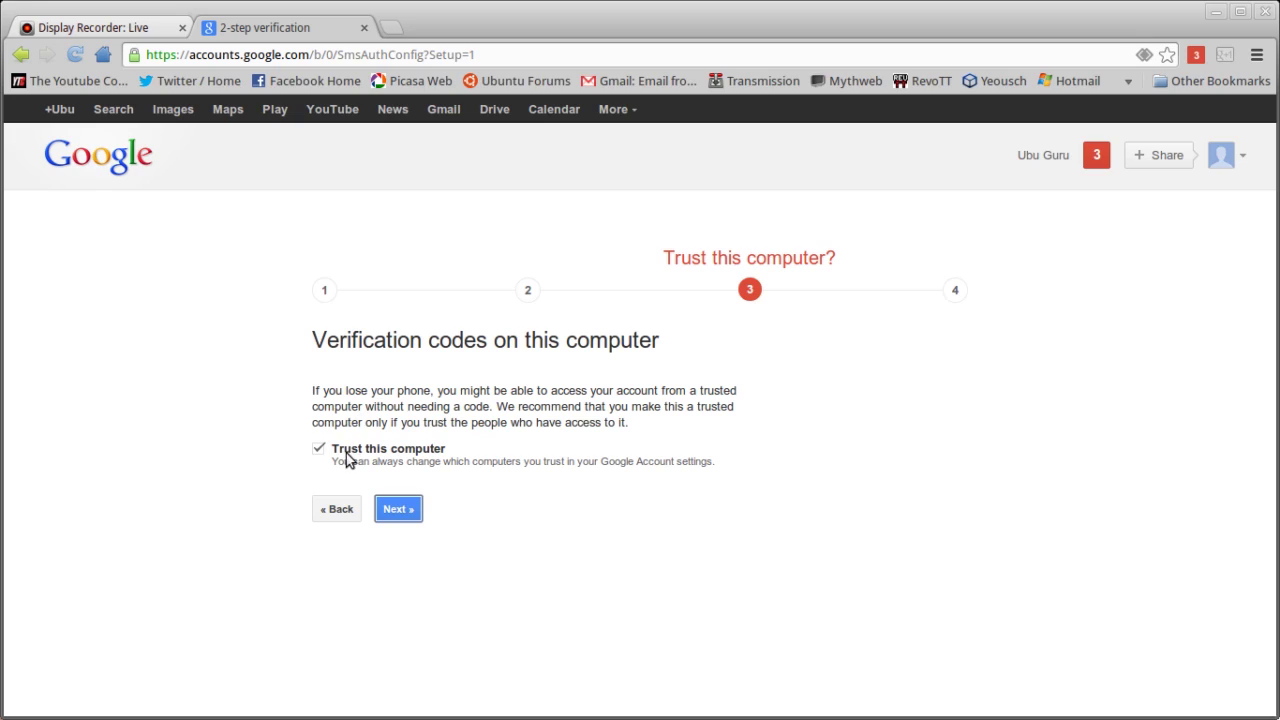
left_click(408, 510)
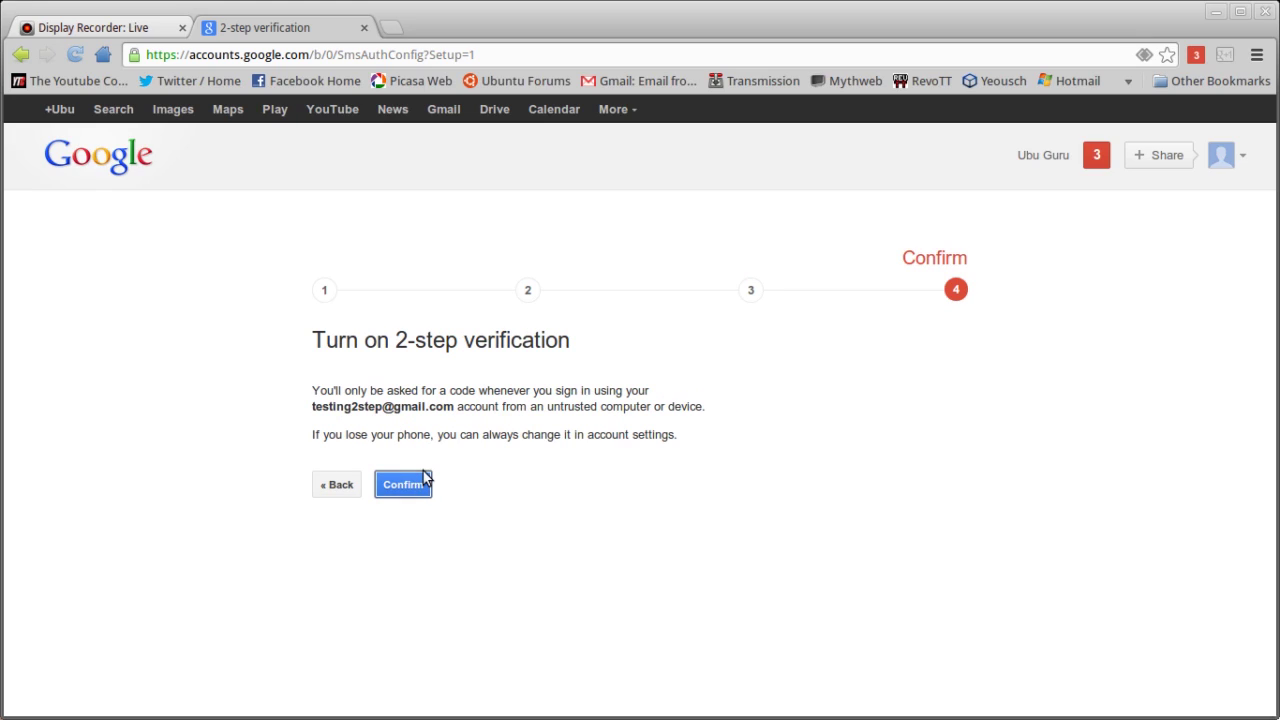
left_click(415, 487)
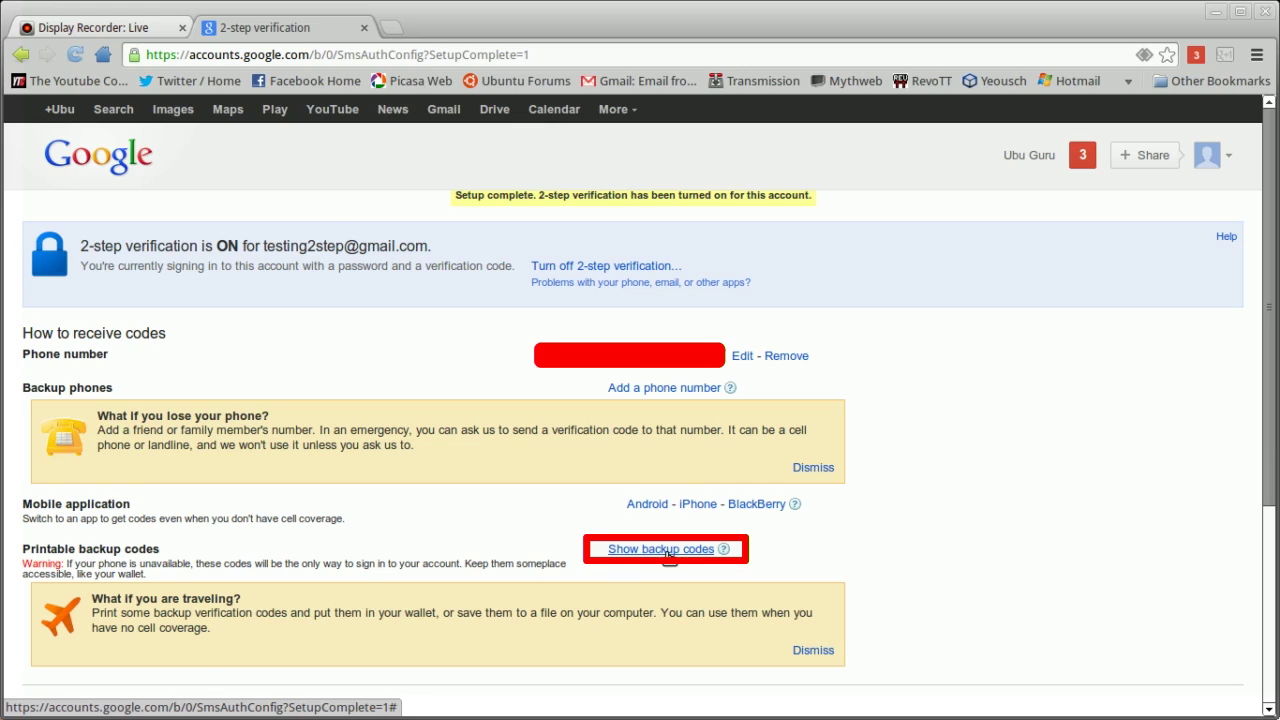
left_click(666, 550)
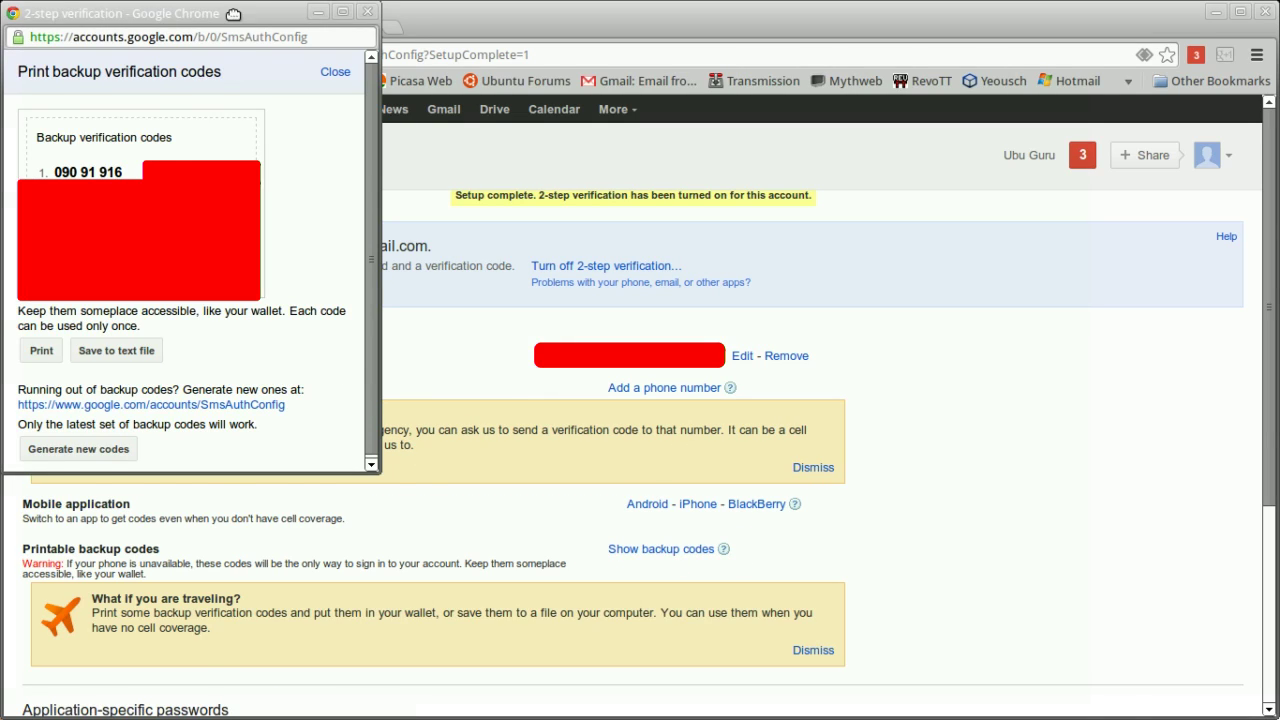
left_click_drag(235, 14, 368, 89)
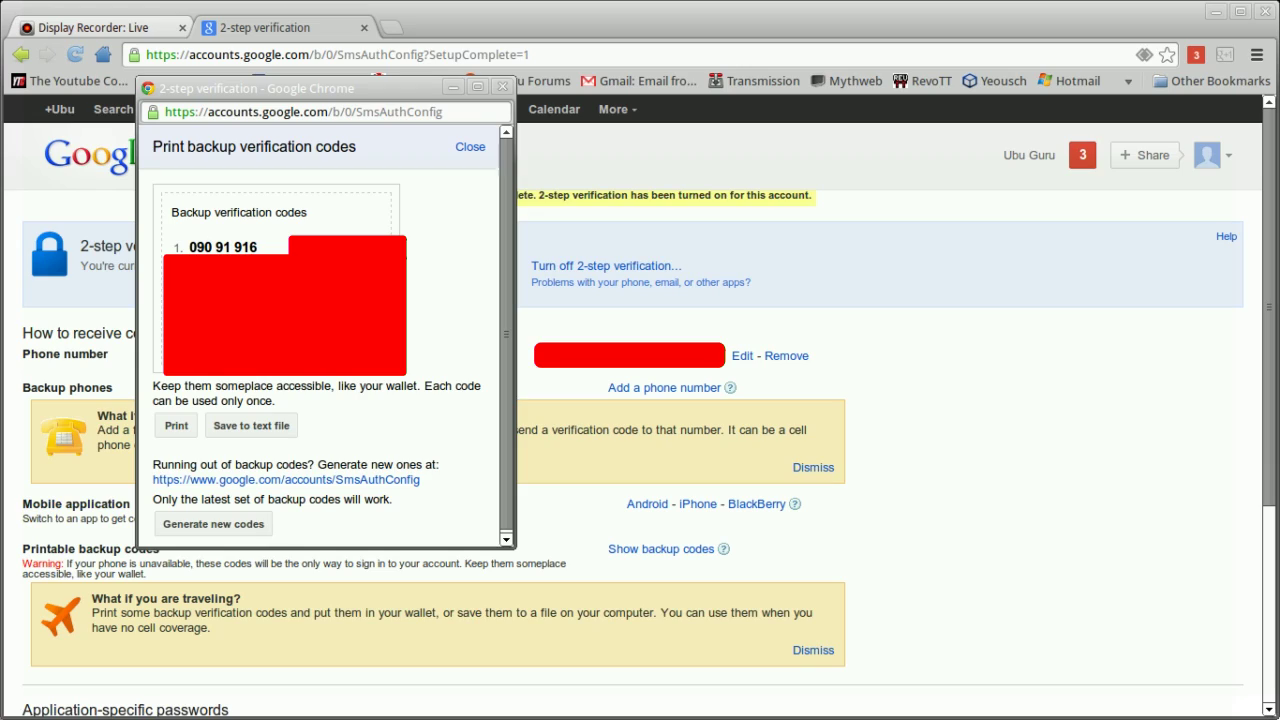
left_click(472, 148)
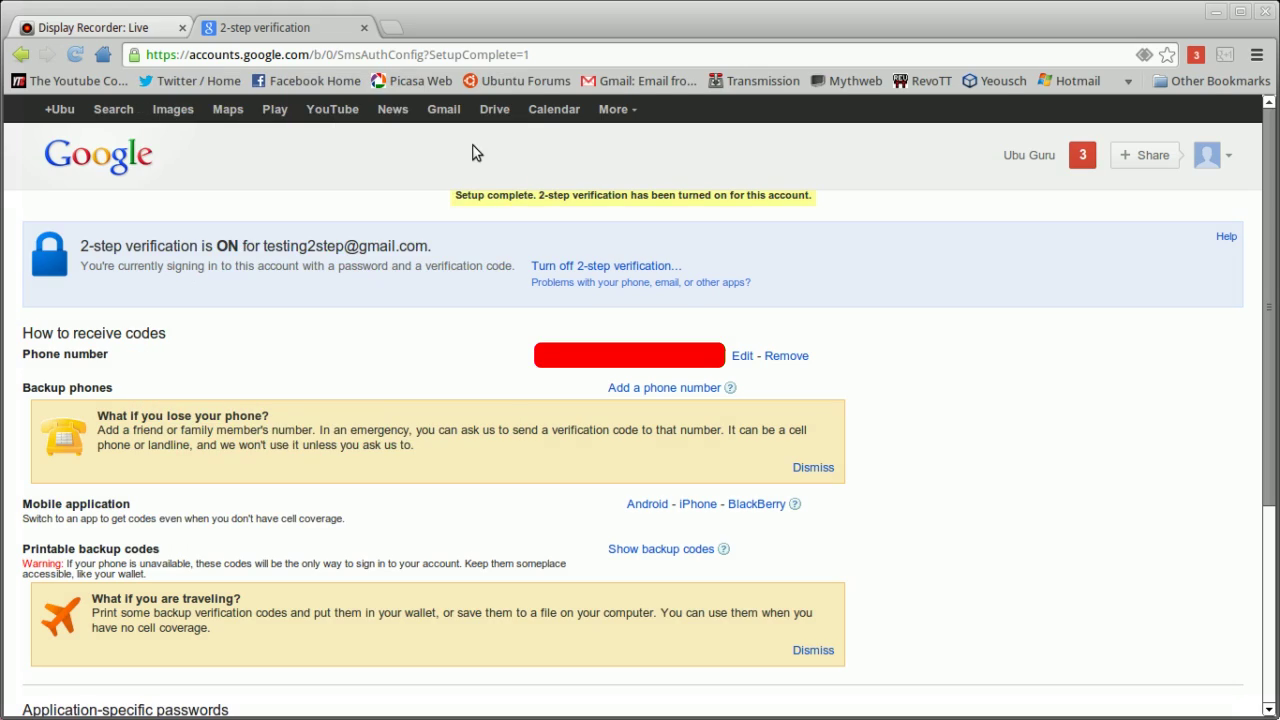
left_click(700, 504)
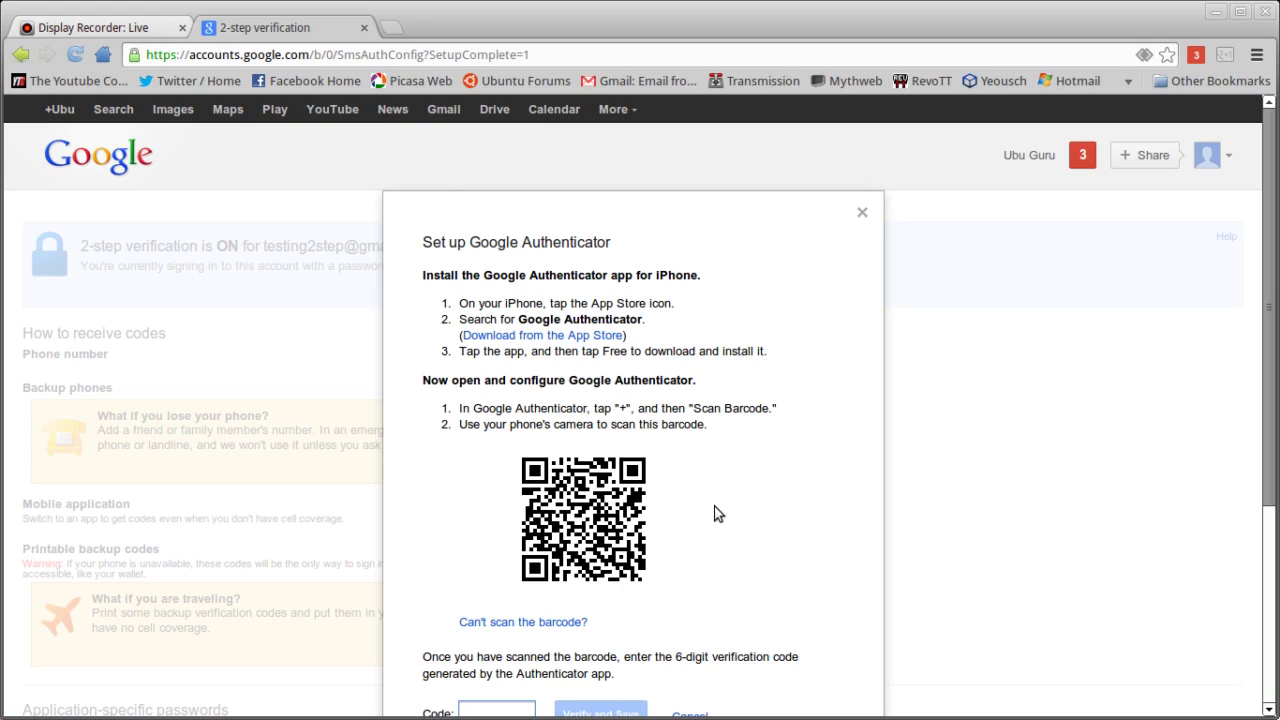
Show the iPhone Google Authenticator setup barcode and open the app's Add Token screen.
scroll(722, 499, "down", 1)
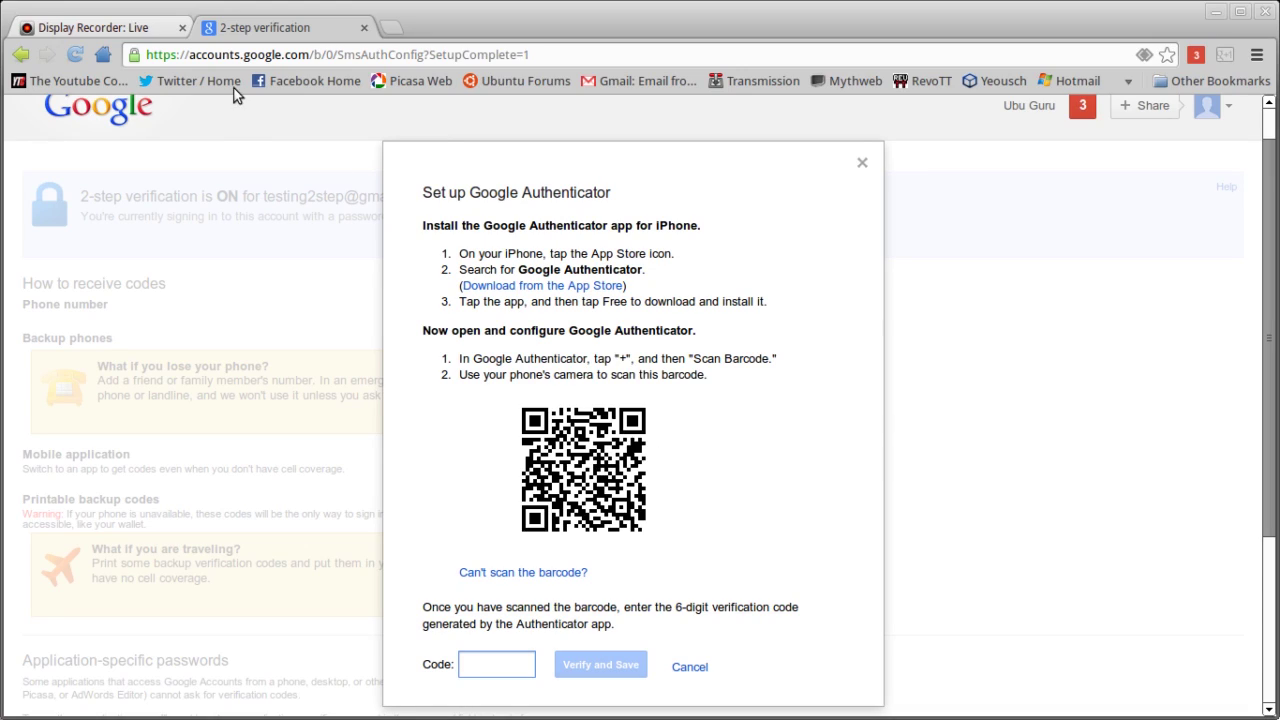
left_click(131, 36)
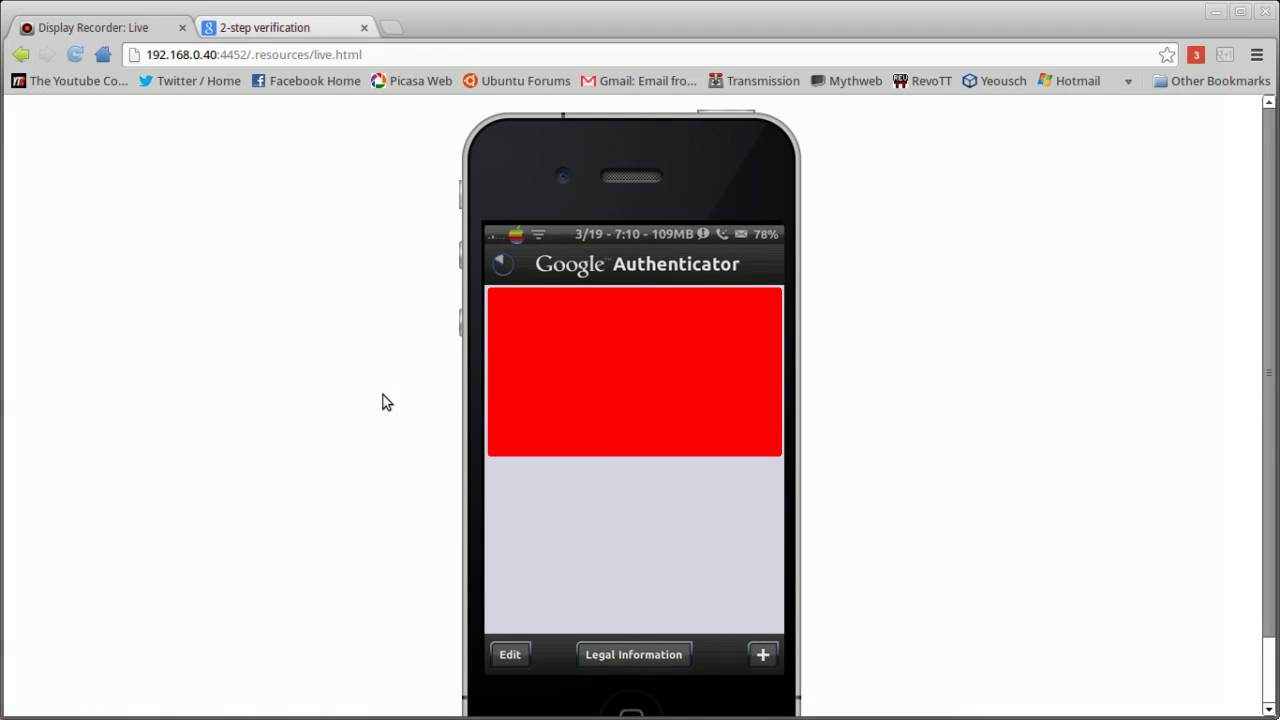
scroll(391, 413, "down", 1)
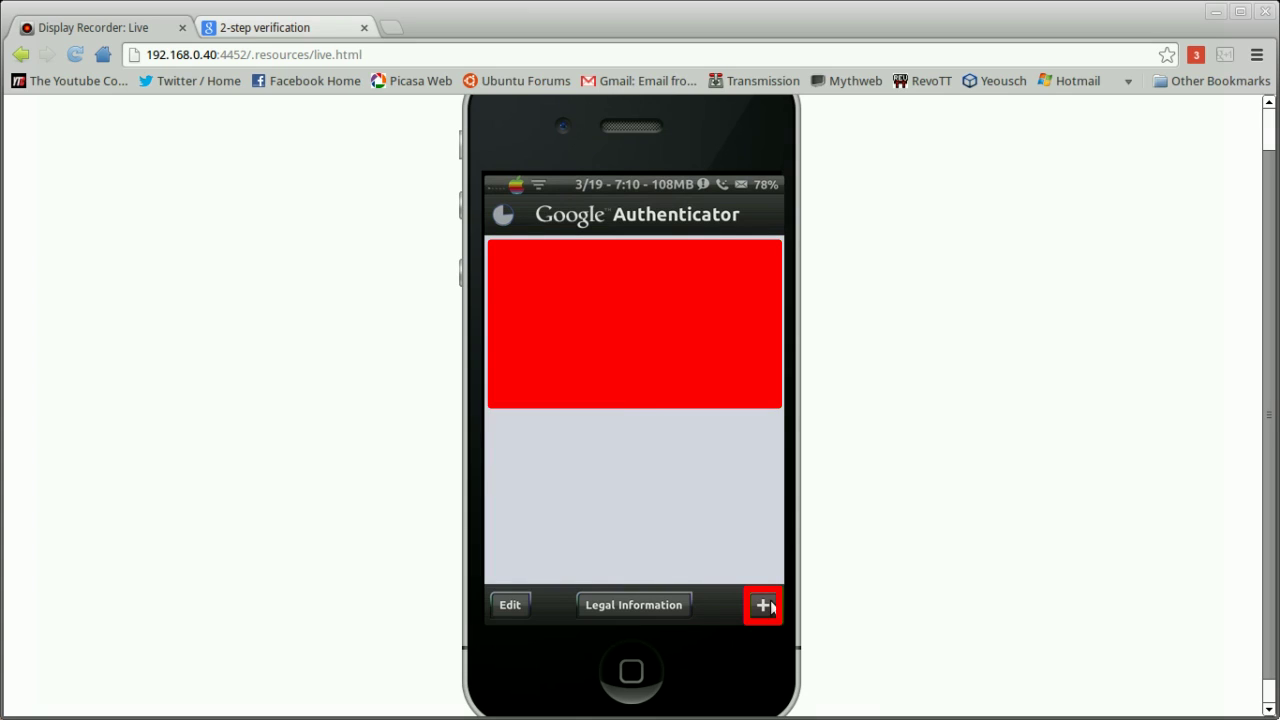
left_click(313, 28)
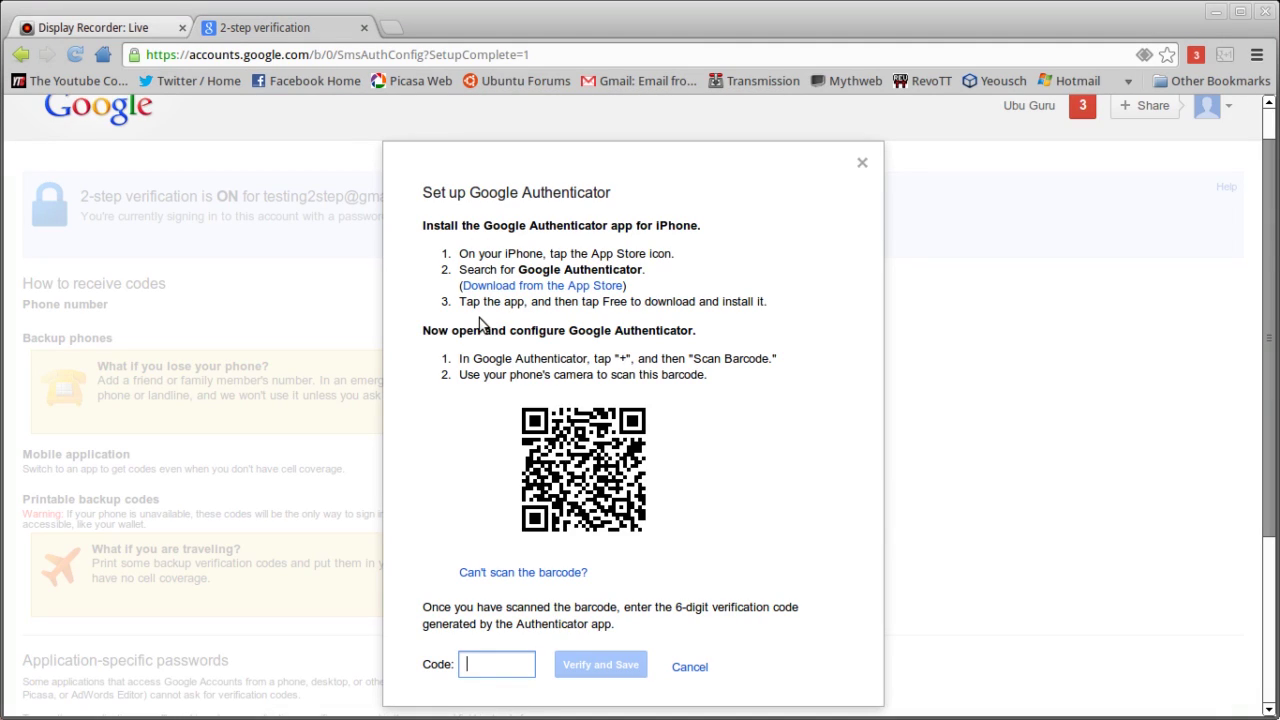
left_click(113, 28)
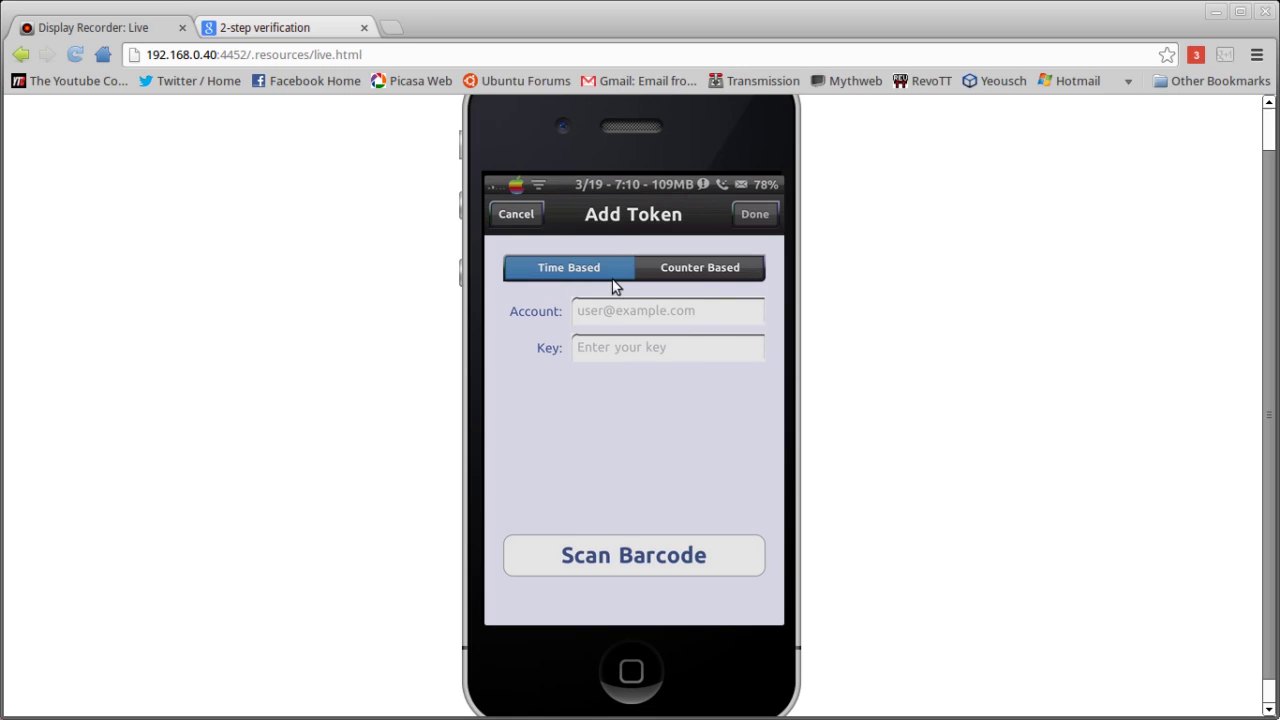
Scan the setup barcode into Google Authenticator and enter its six-digit code on the web page.
left_click(300, 29)
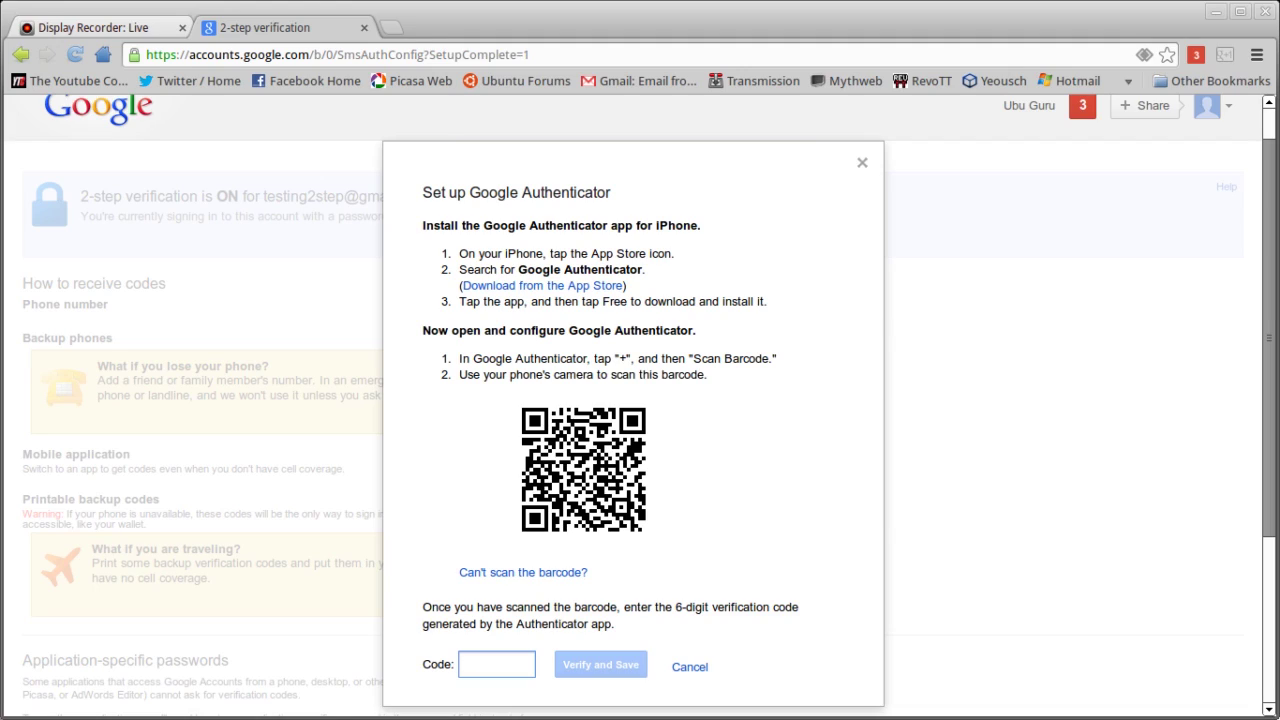
left_click(140, 30)
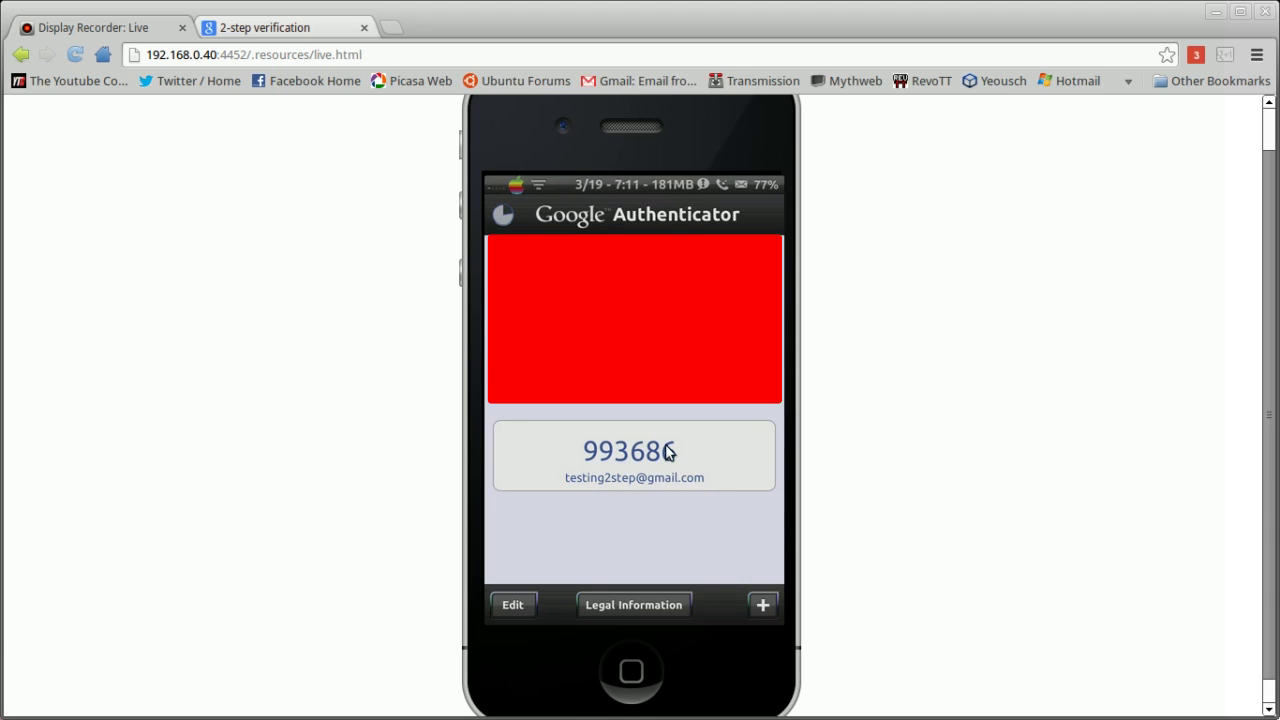
left_click(331, 31)
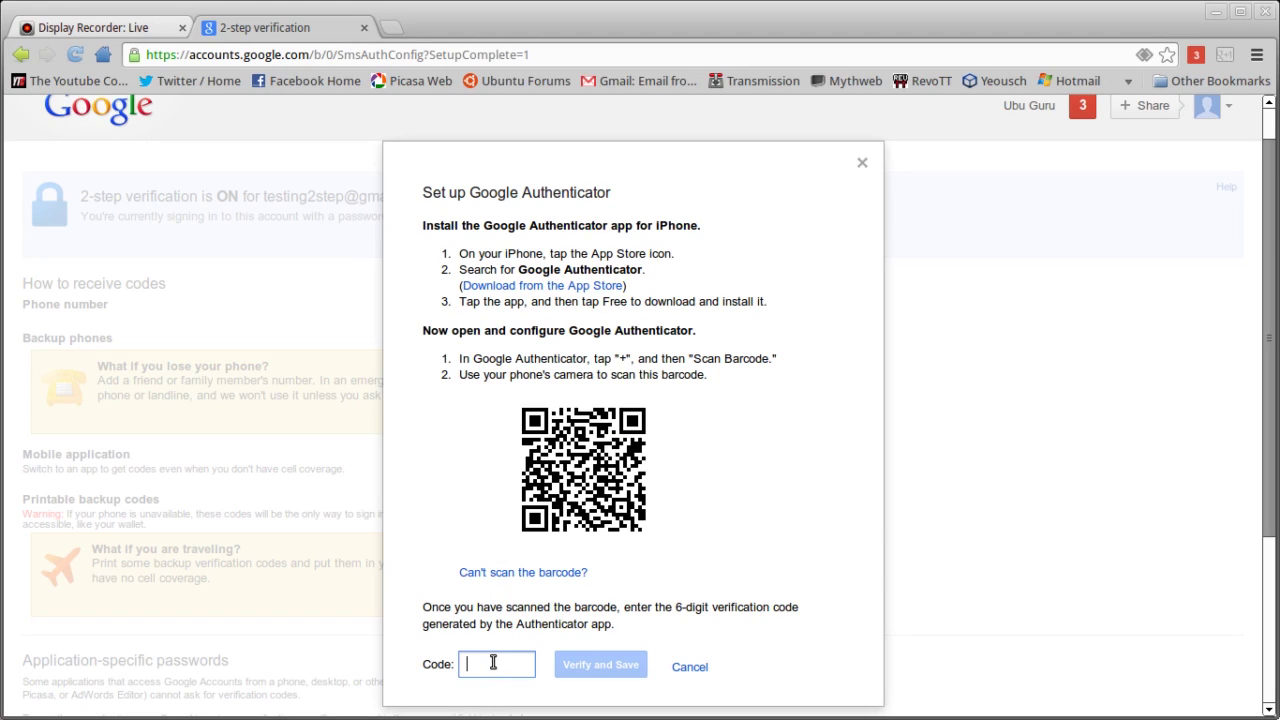
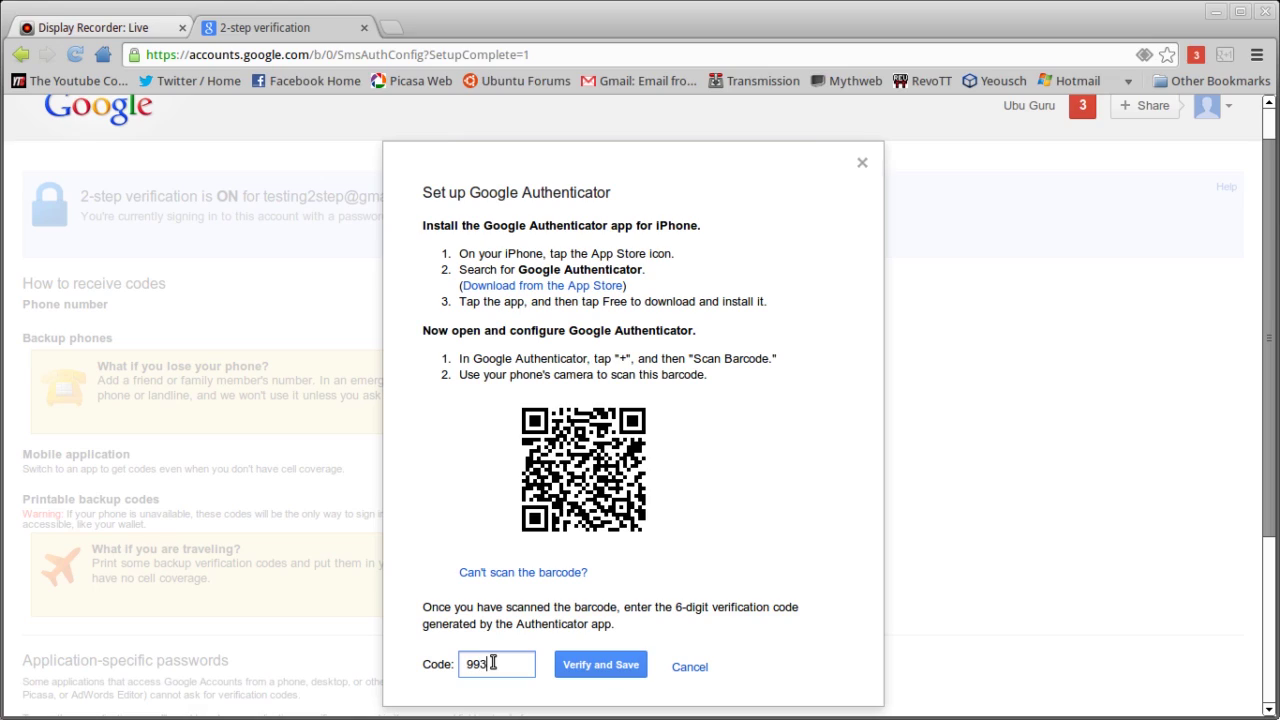
Verify the Authenticator code and confirm, so the iPhone is listed as the code app.
left_click(600, 664)
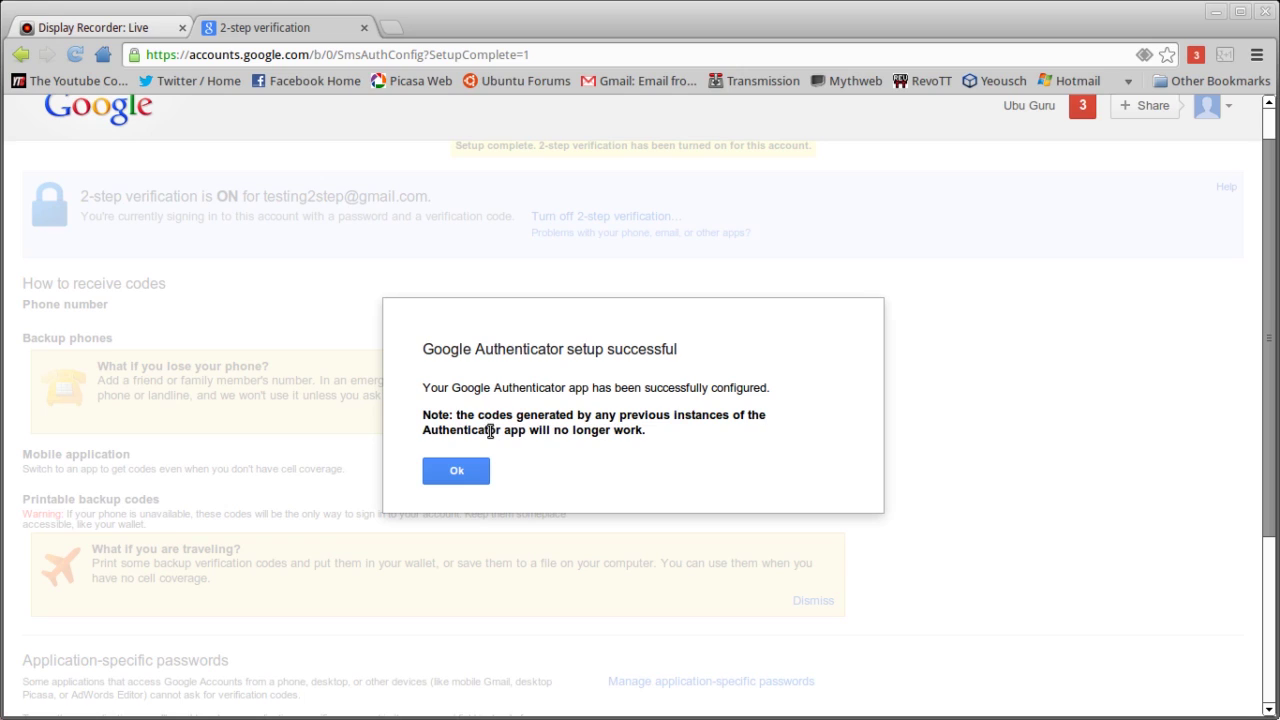
left_click(455, 474)
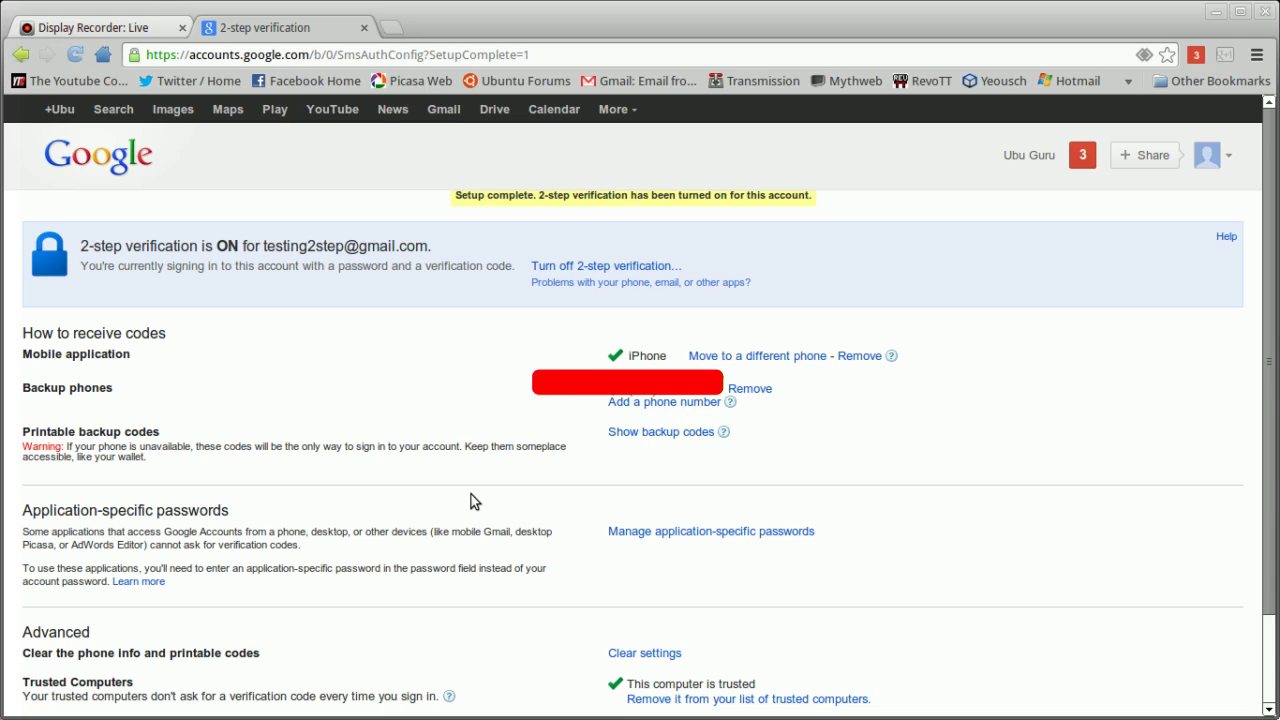
scroll(471, 498, "down", 1)
scroll(472, 497, "up", 1)
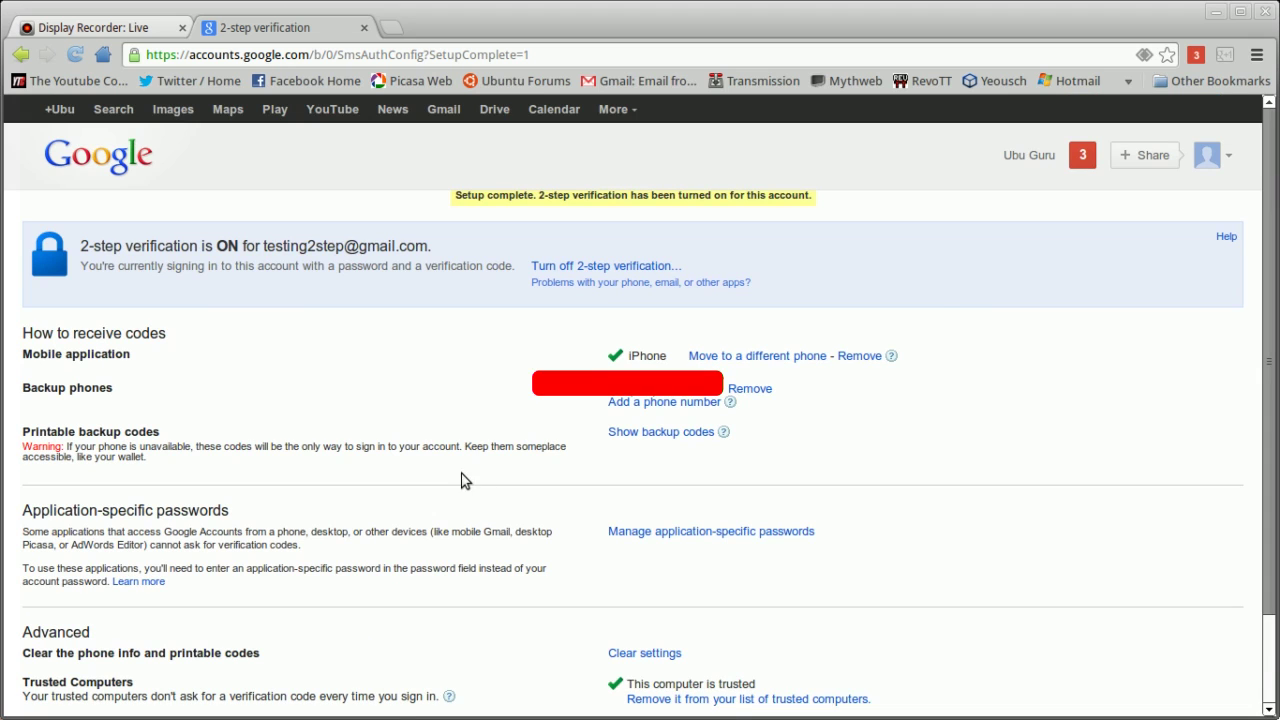
Sign out, then fill in the account's e-mail from autofill and type the password.
left_click(1233, 161)
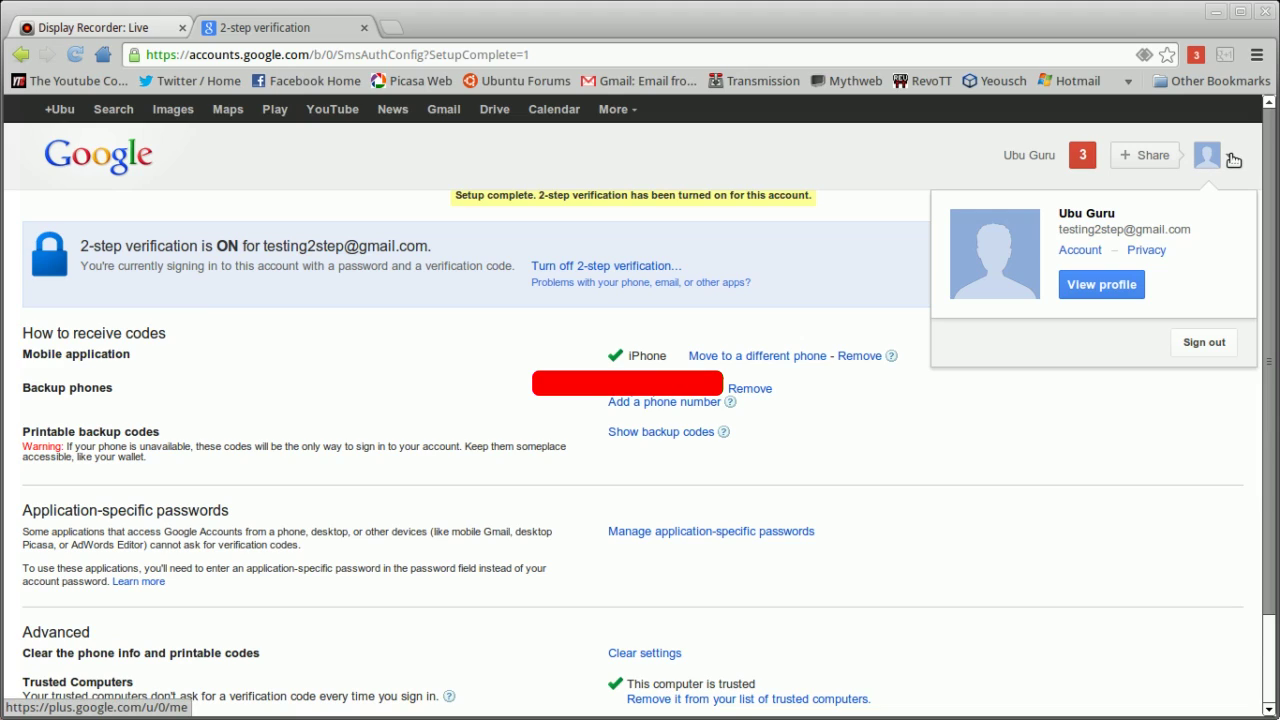
left_click(1216, 342)
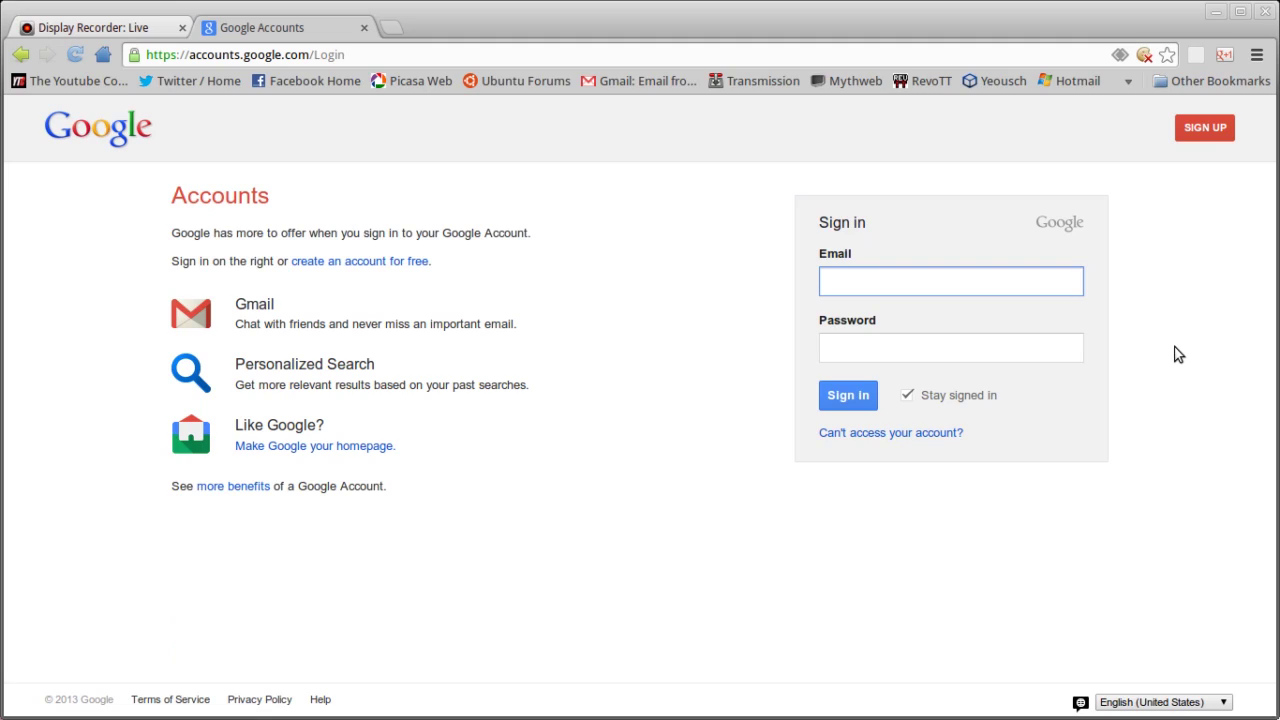
left_click(926, 280)
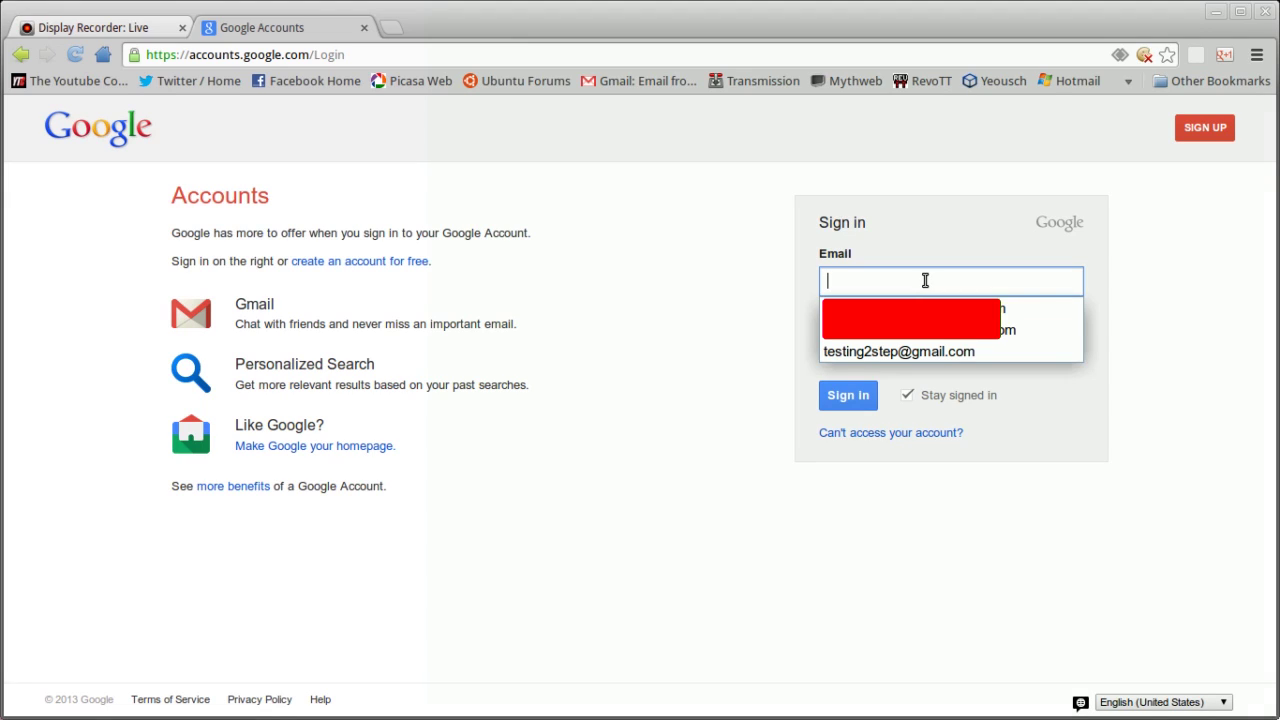
left_click(879, 350)
left_click(874, 346)
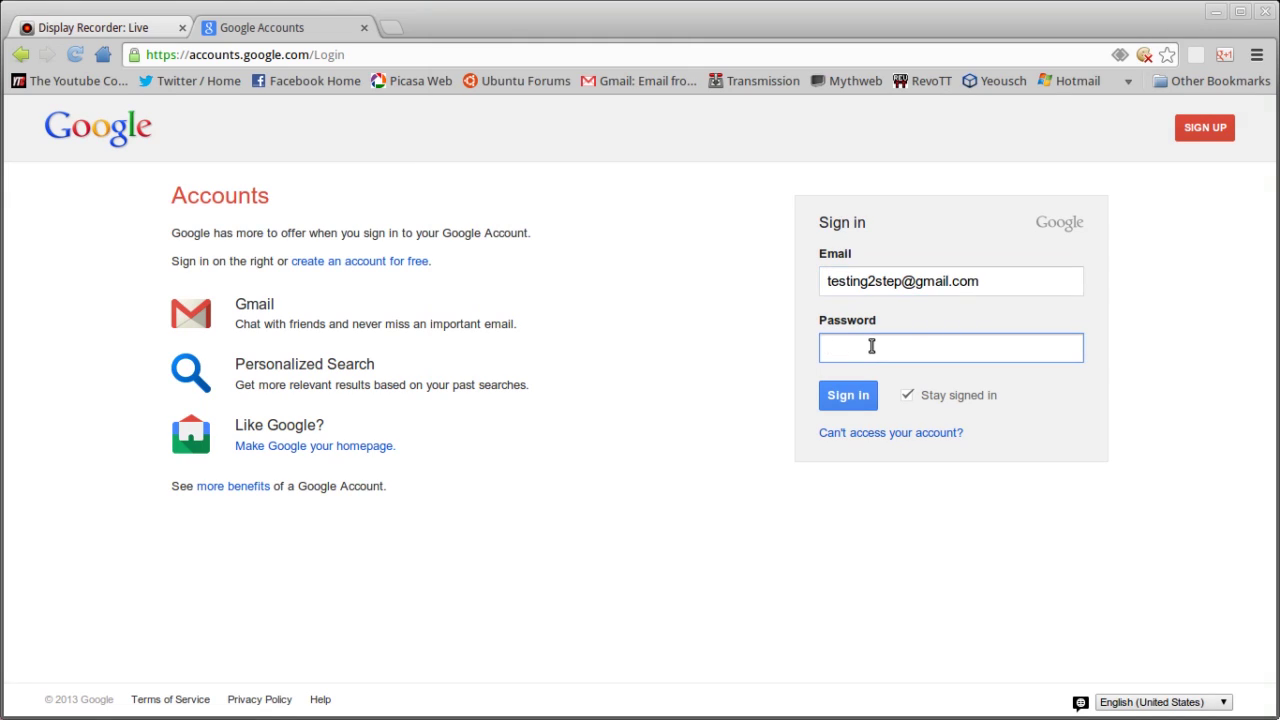
type("•••••••••")
Clear Chrome's cache and cookies from the beginning of time, then close the Settings tab.
left_click(1257, 55)
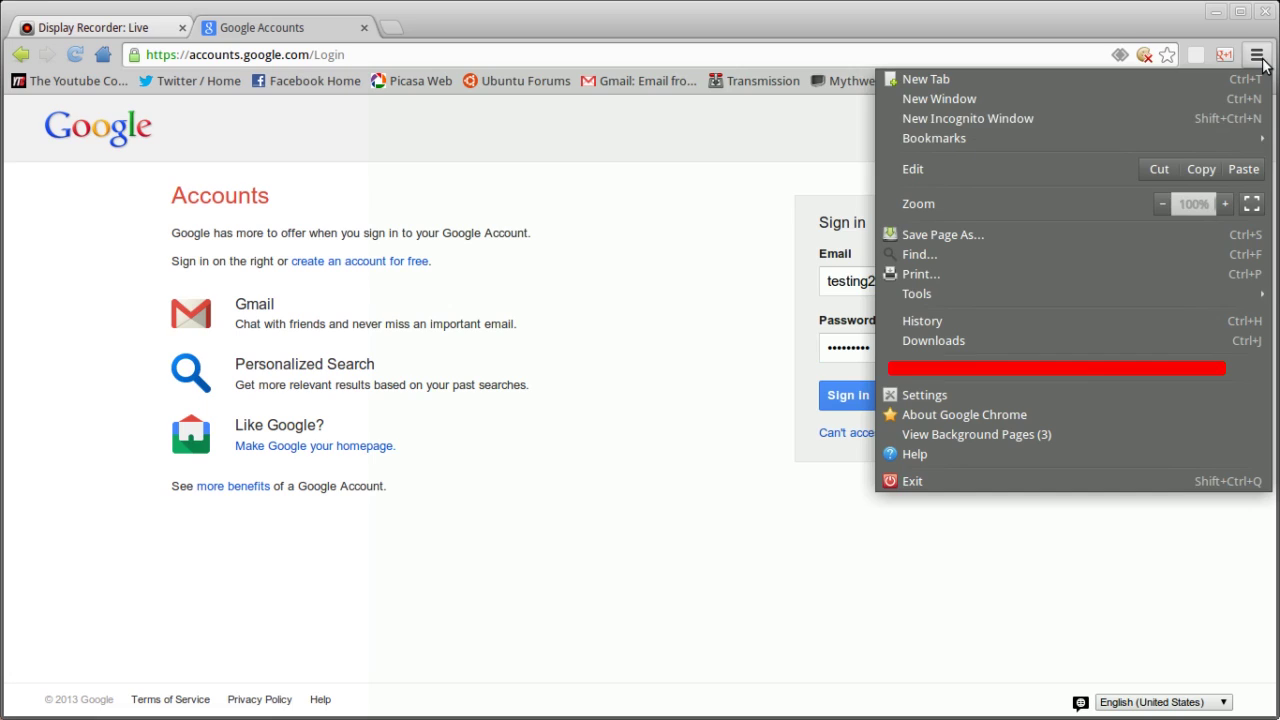
left_click(961, 397)
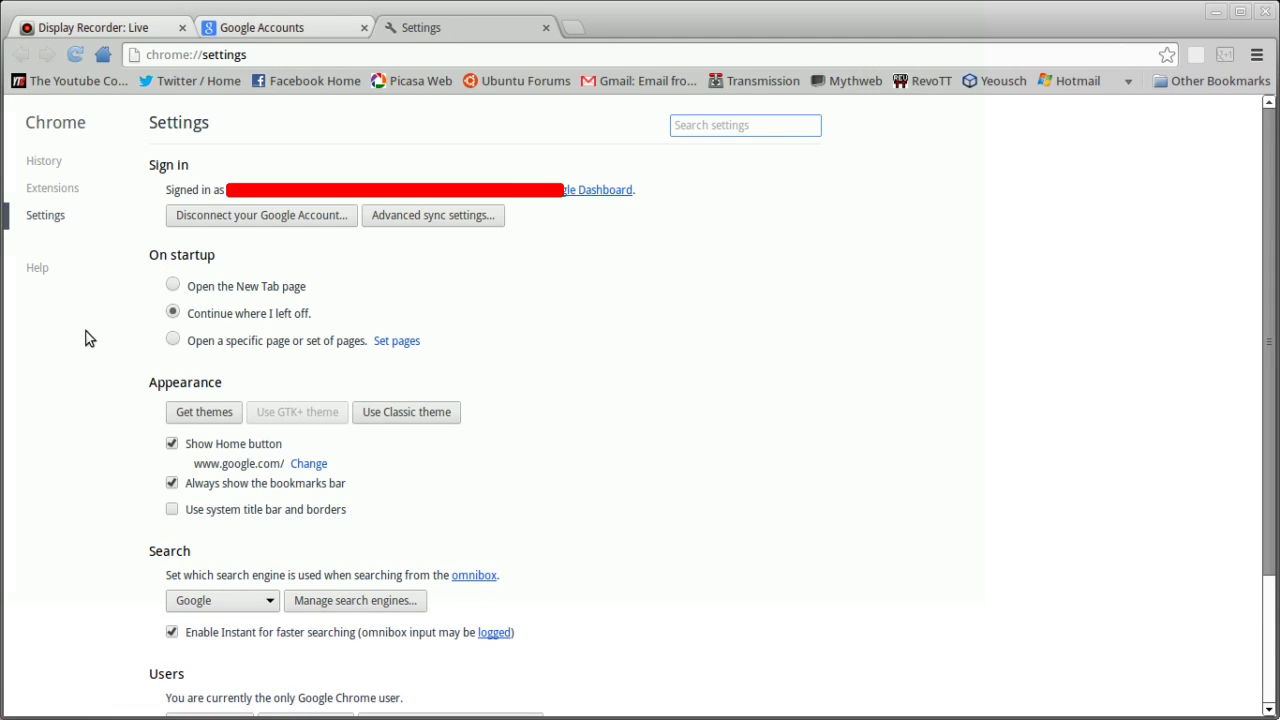
scroll(92, 364, "down", 3)
scroll(92, 357, "down", 1)
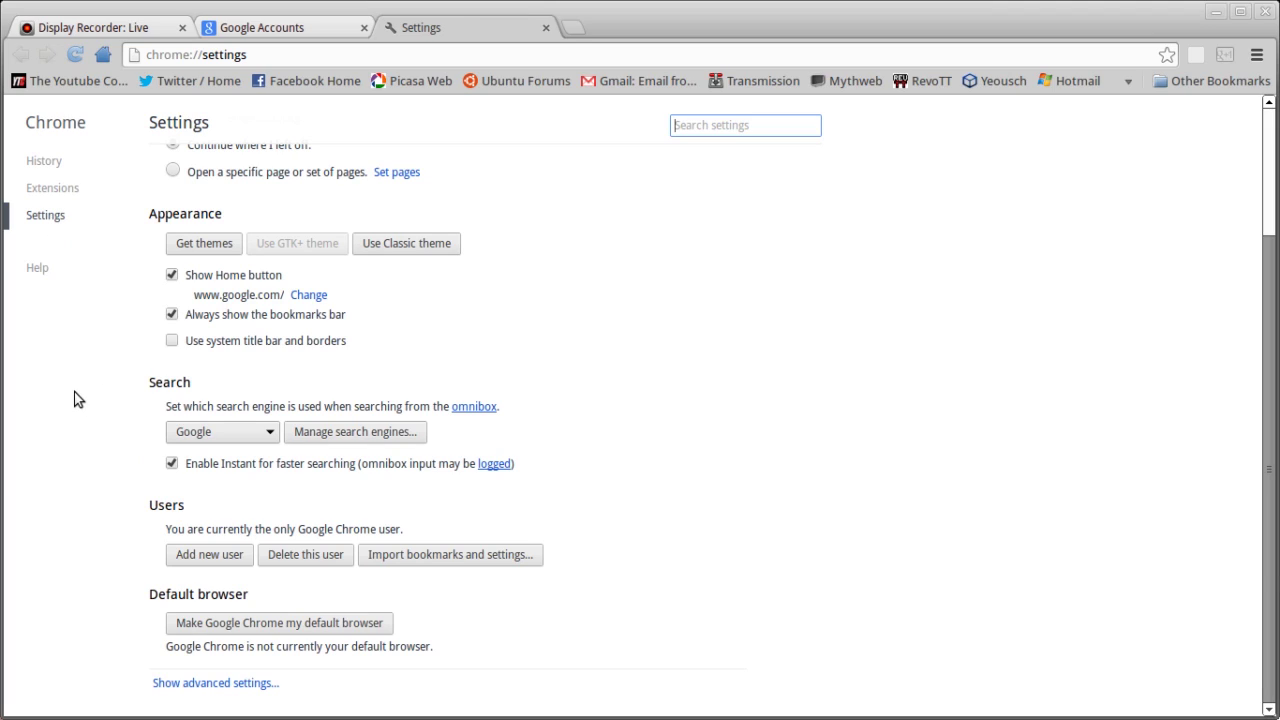
left_click(46, 163)
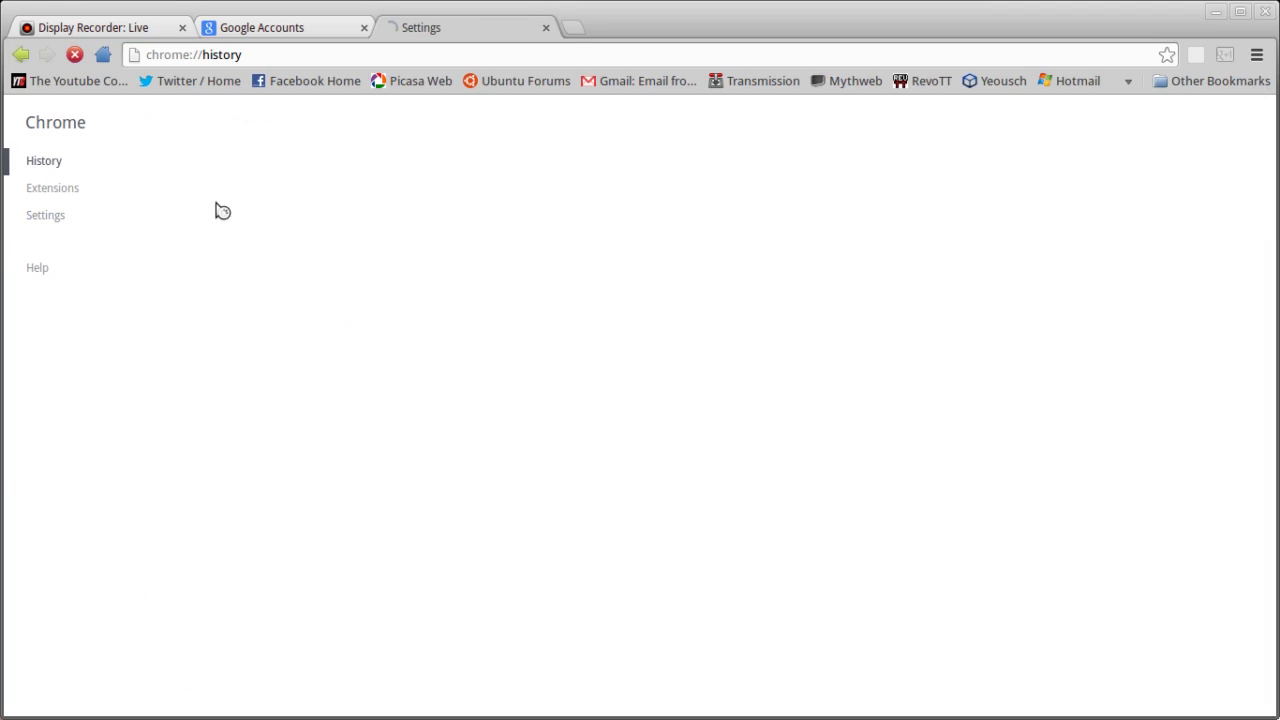
left_click(197, 175)
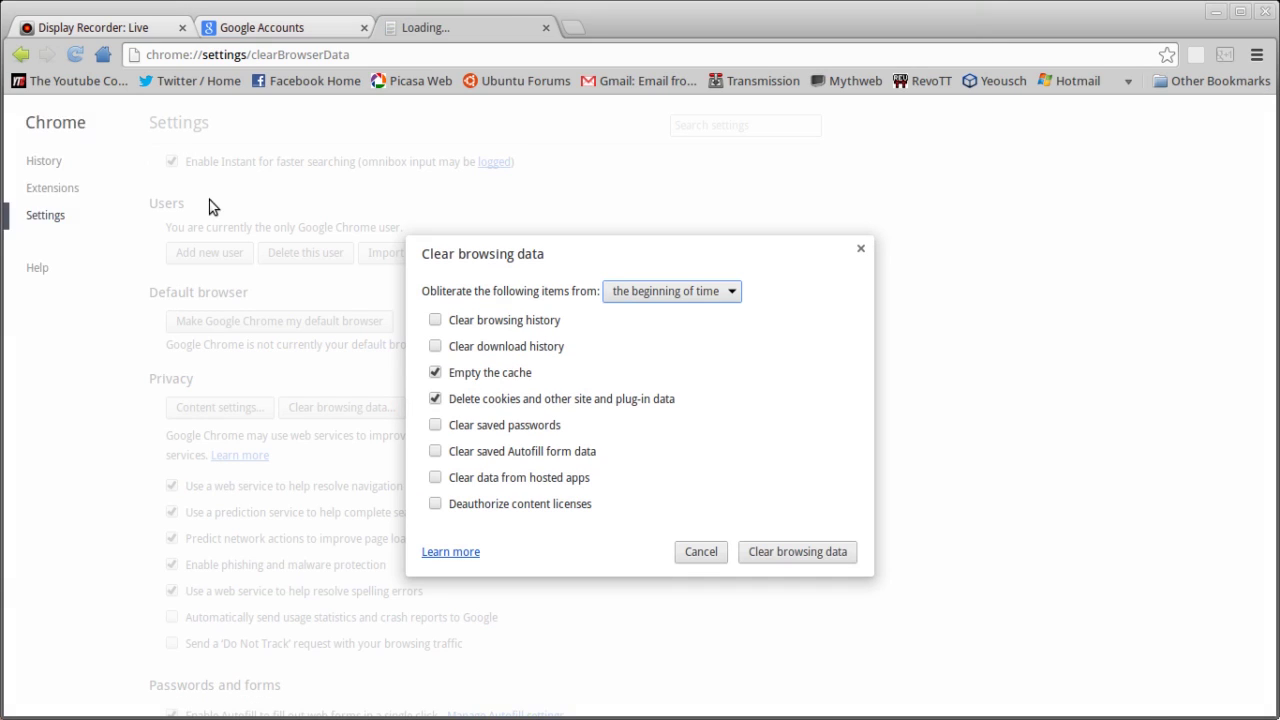
left_click(786, 551)
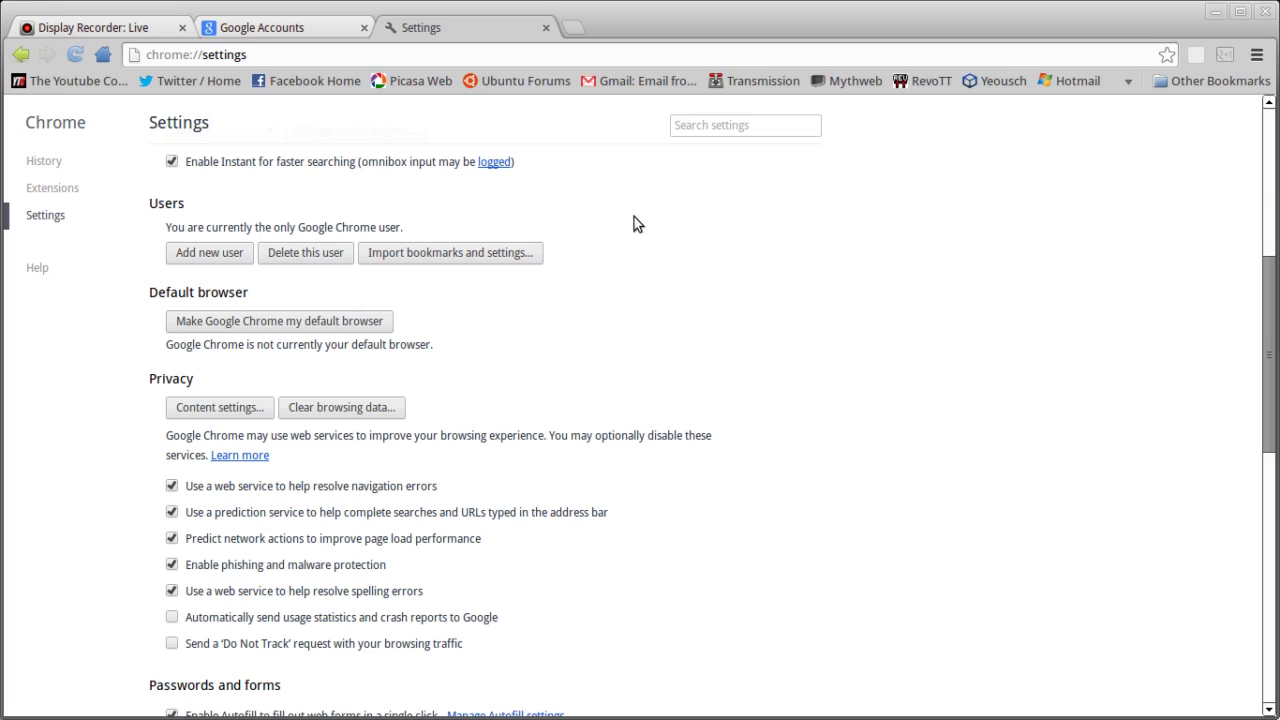
left_click(546, 28)
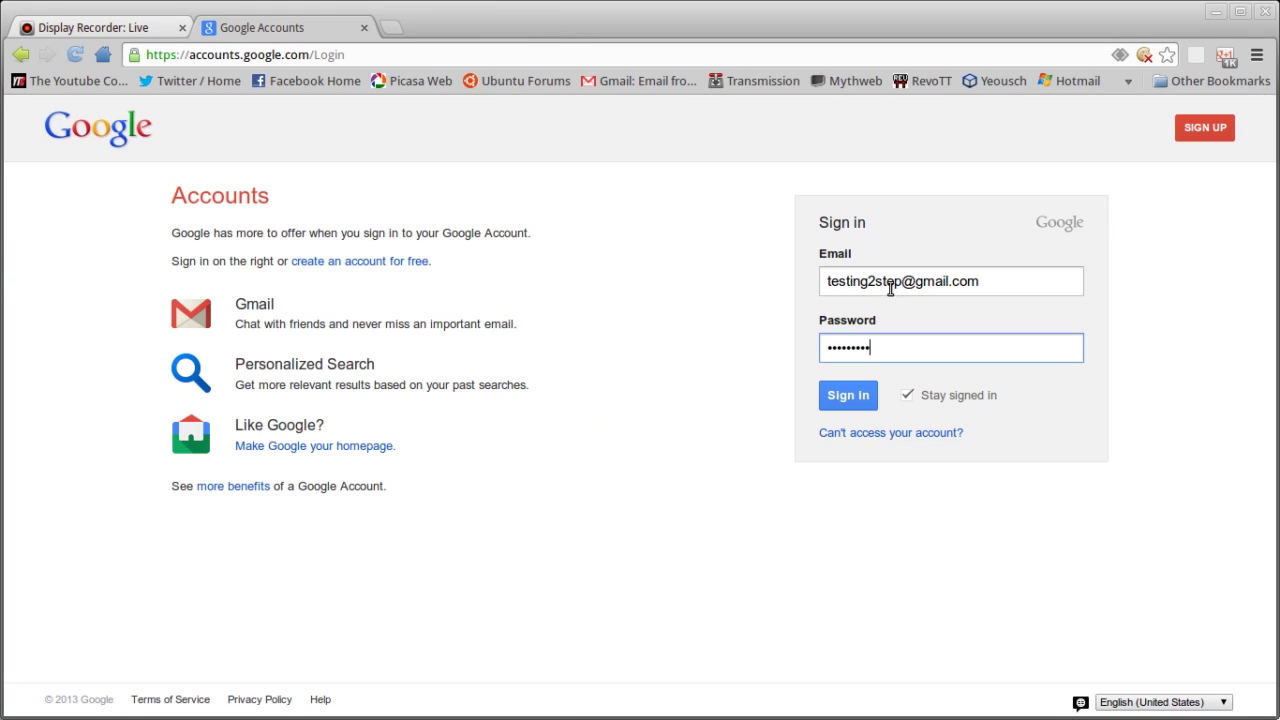
Sign in with the saved e-mail and the password, retyping it until the verification code prompt appears.
left_click(862, 398)
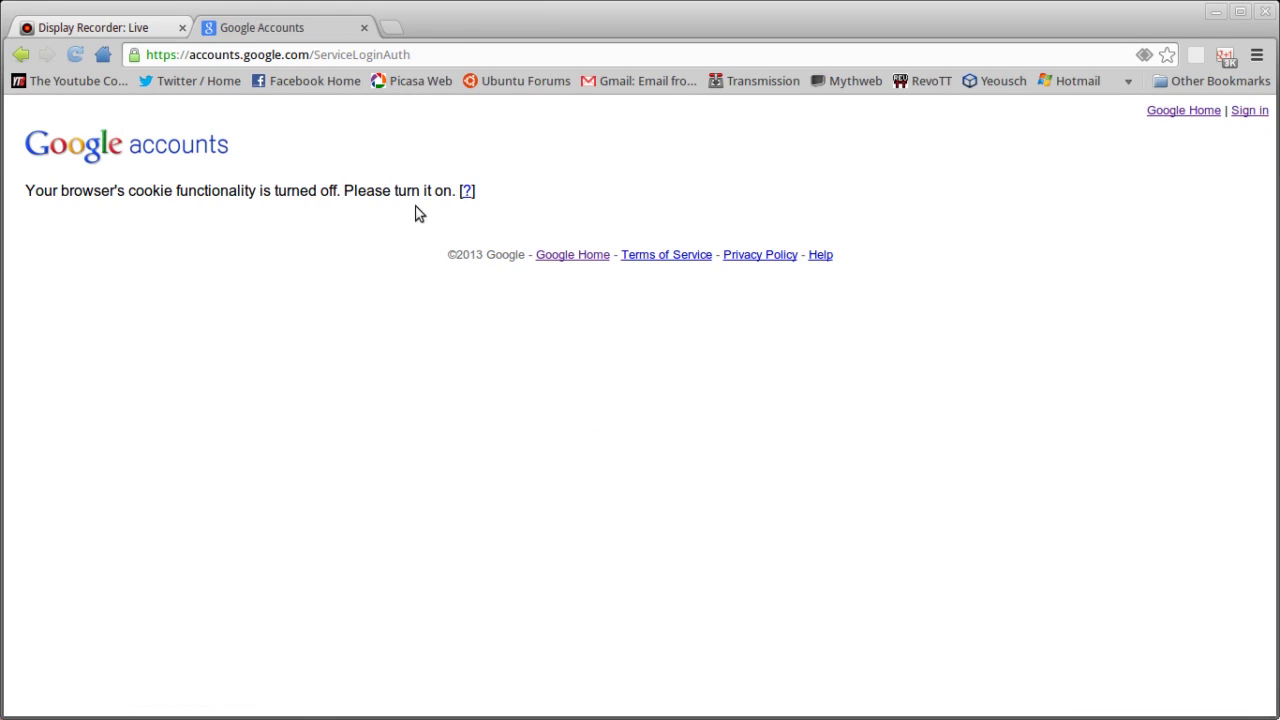
left_click(1249, 110)
left_click(869, 293)
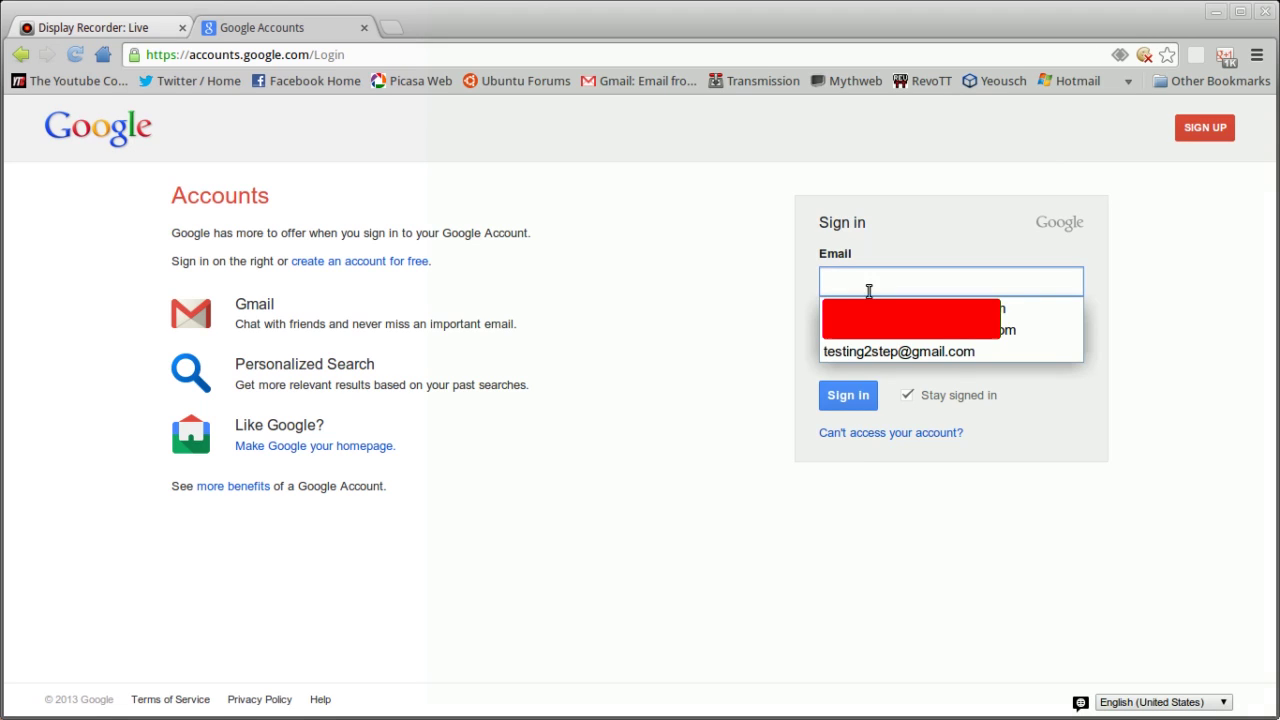
left_click(872, 347)
type("**********")
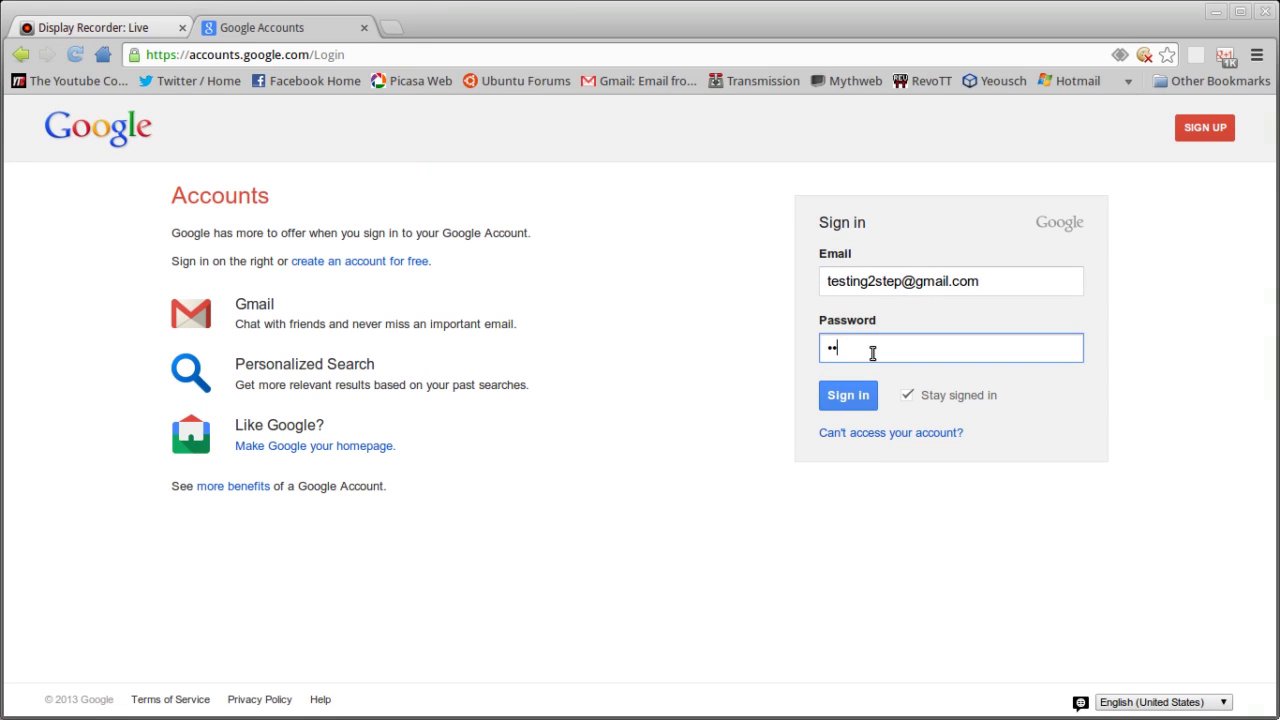
key("Return")
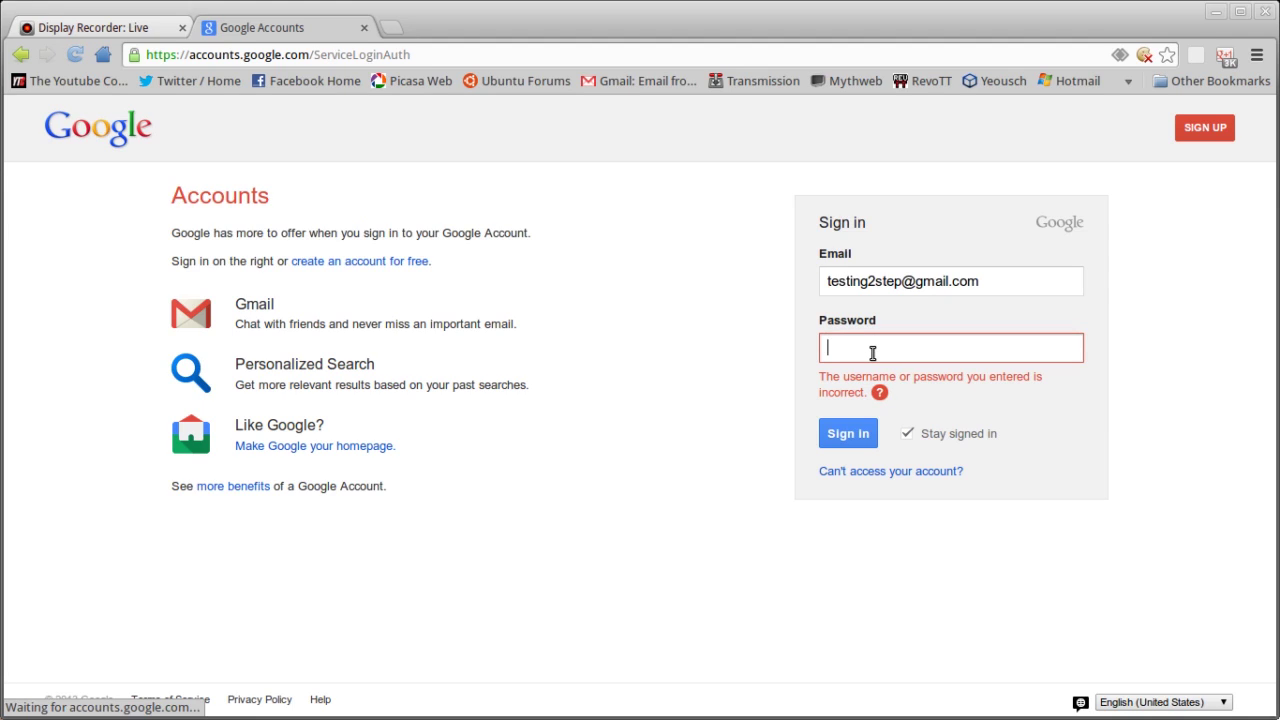
type("**********")
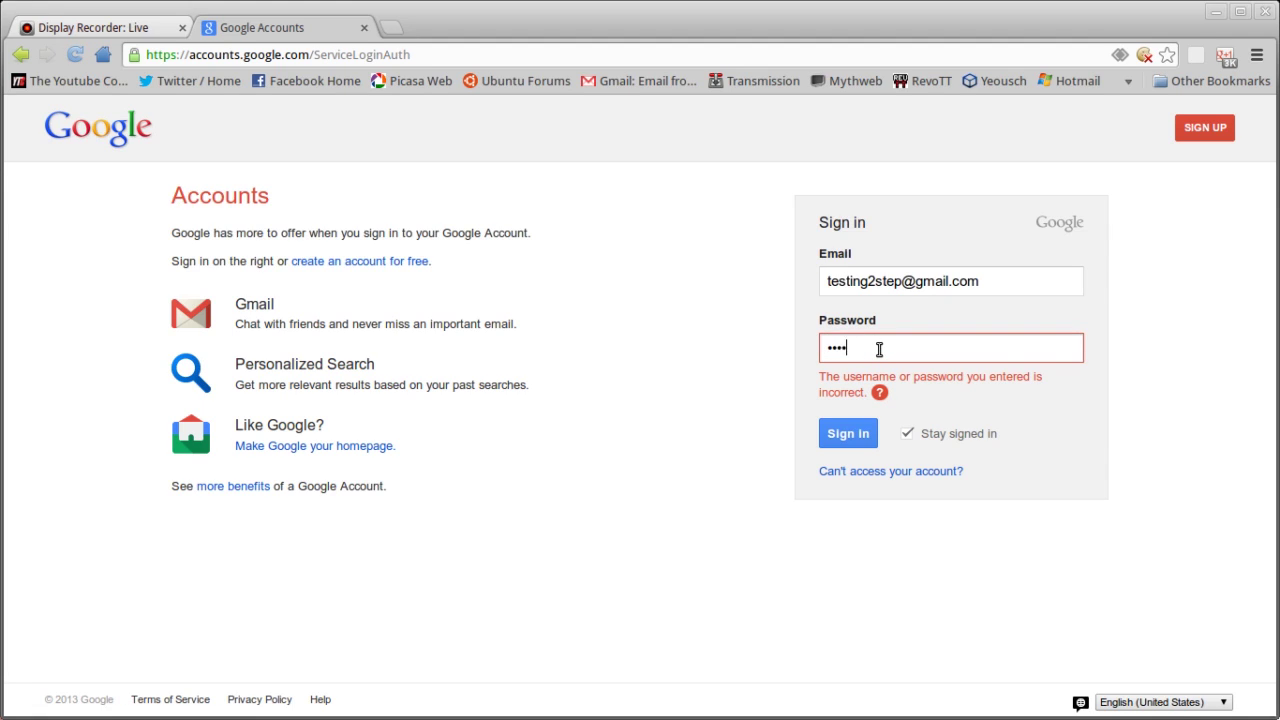
key("Return")
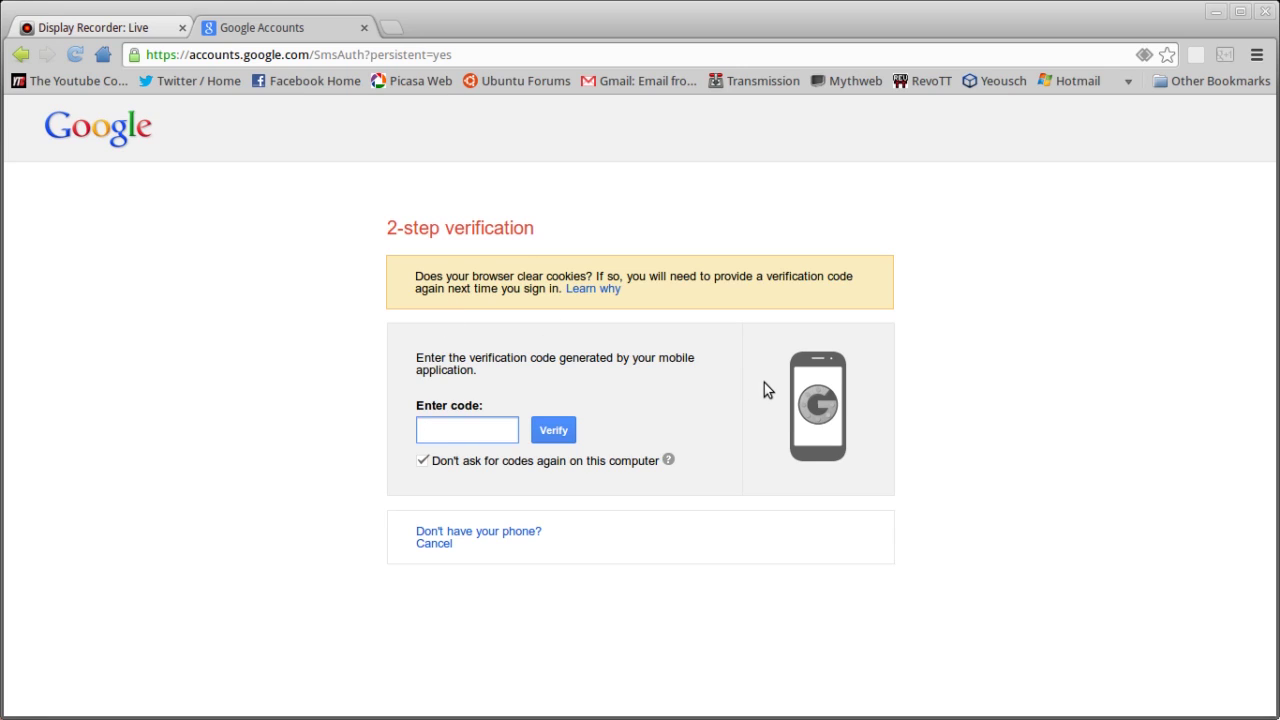
Launch Google Authenticator on the mirrored iPhone to show the account's current code.
left_click(138, 33)
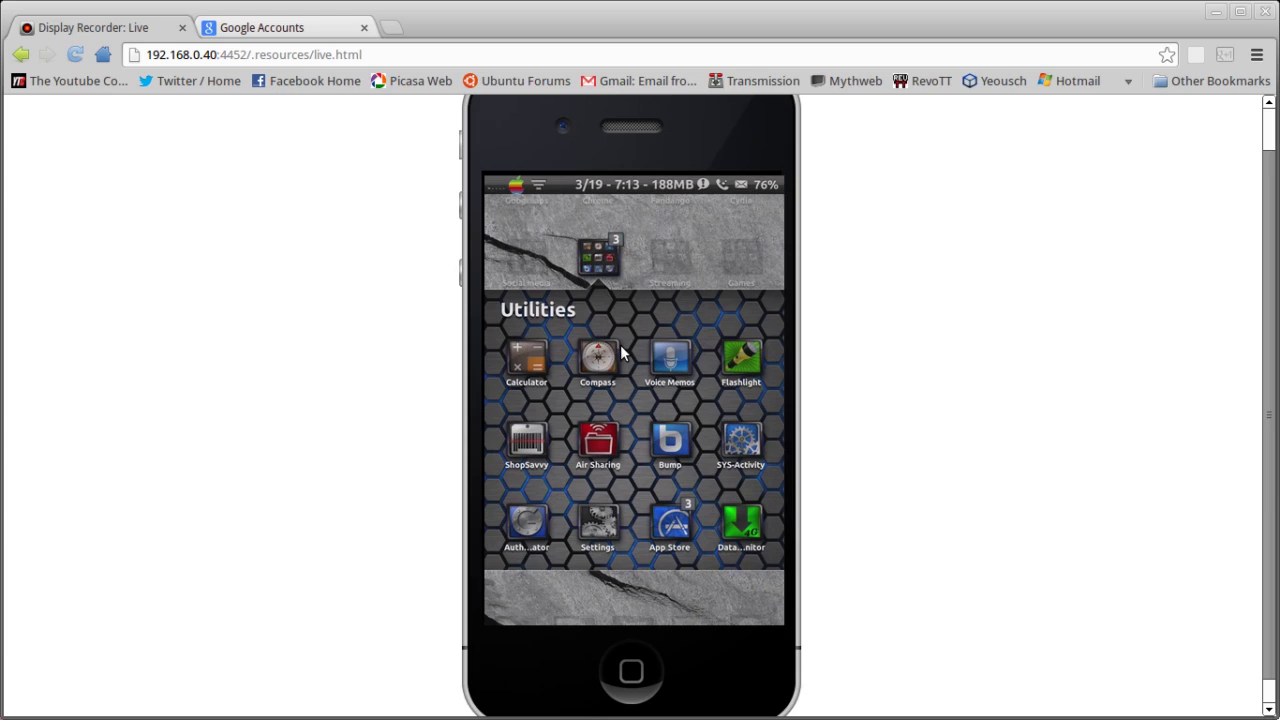
left_click(535, 536)
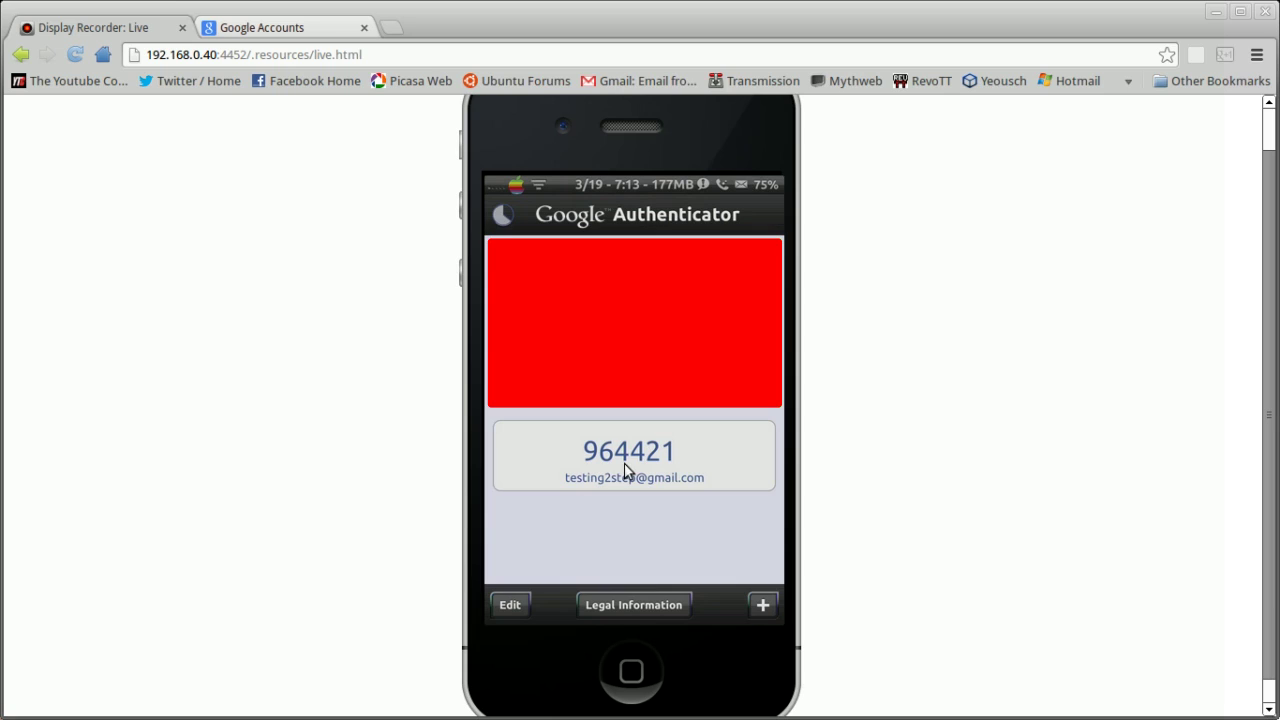
Sign in with the Authenticator-generated verification code, then open Gmail and close its welcome message.
left_click(308, 31)
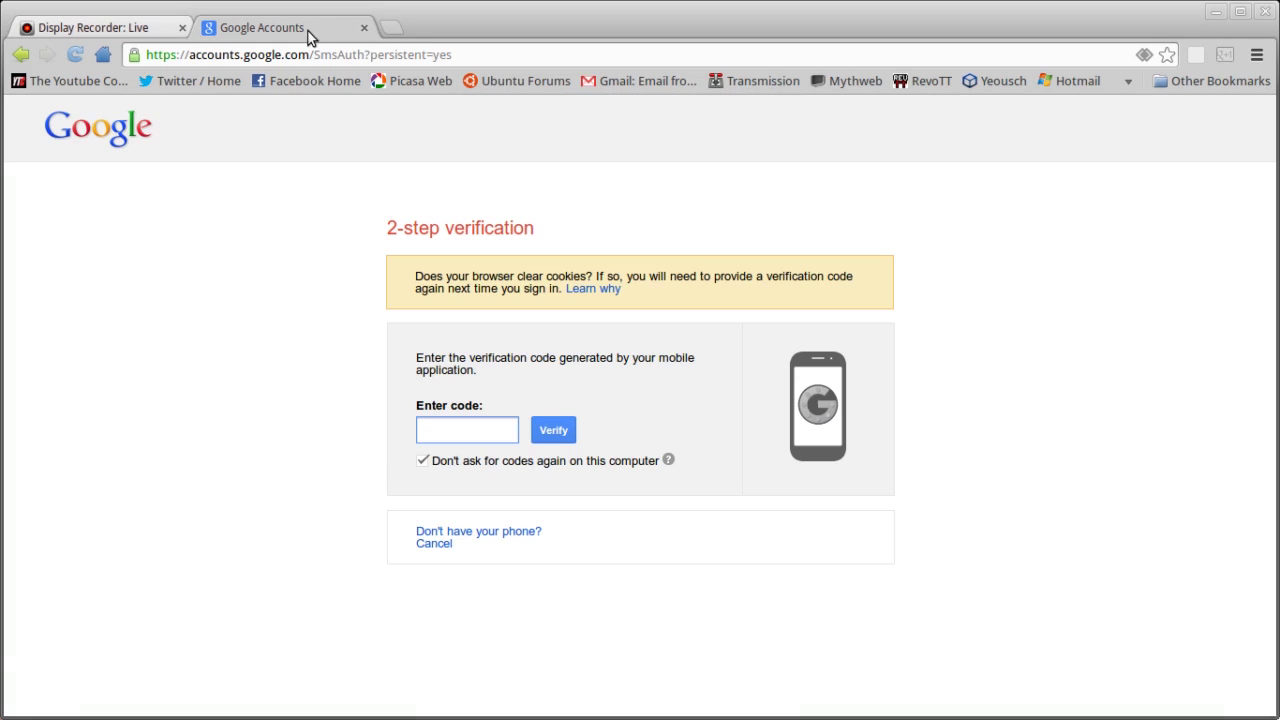
left_click(556, 431)
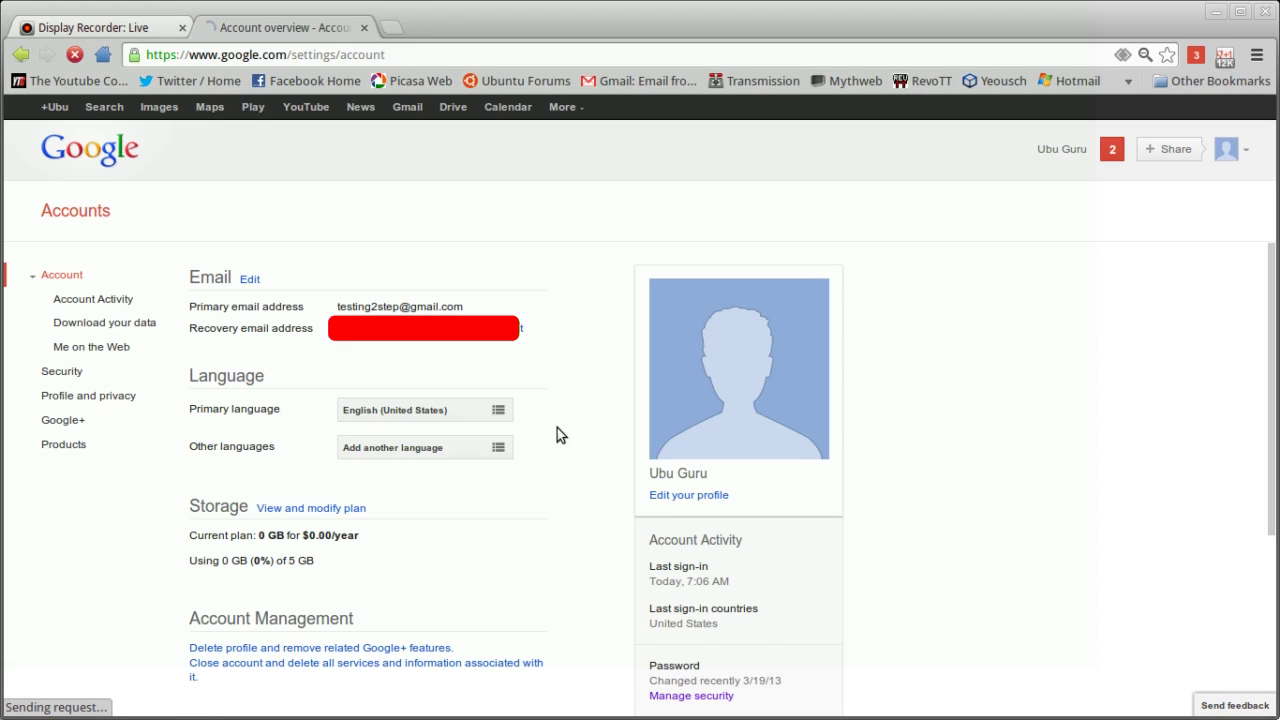
left_click(408, 110)
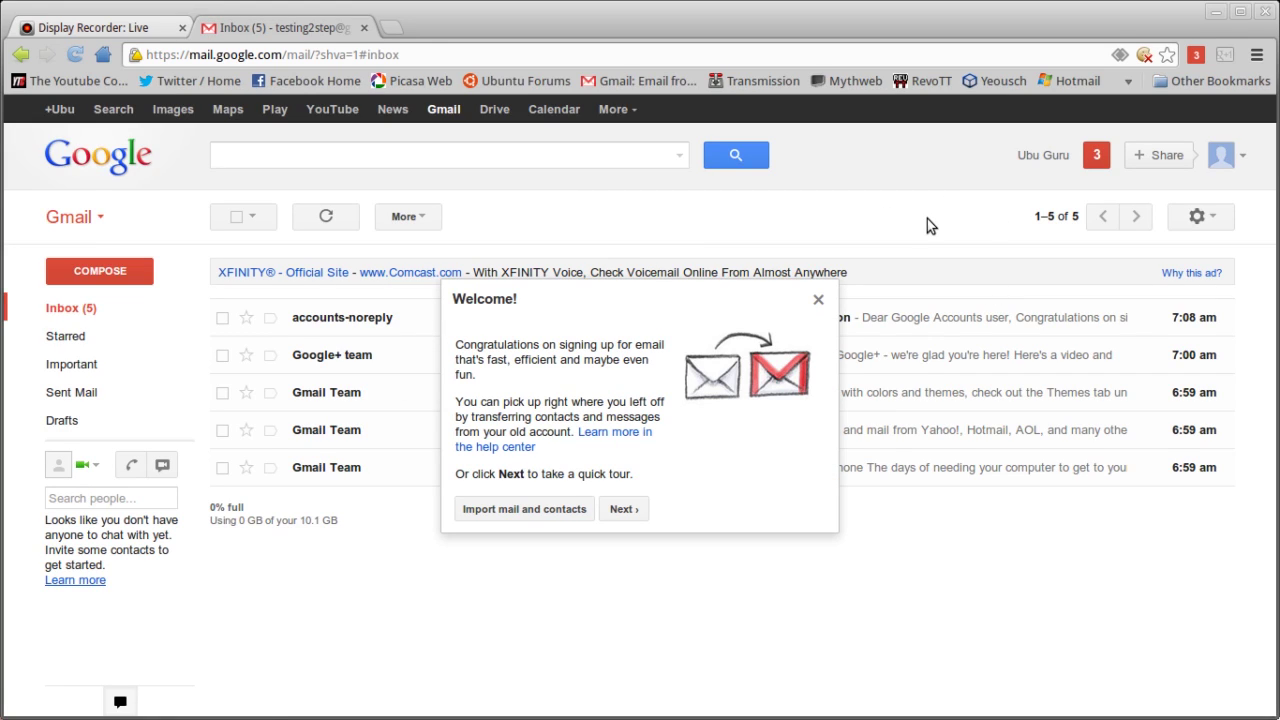
left_click(818, 299)
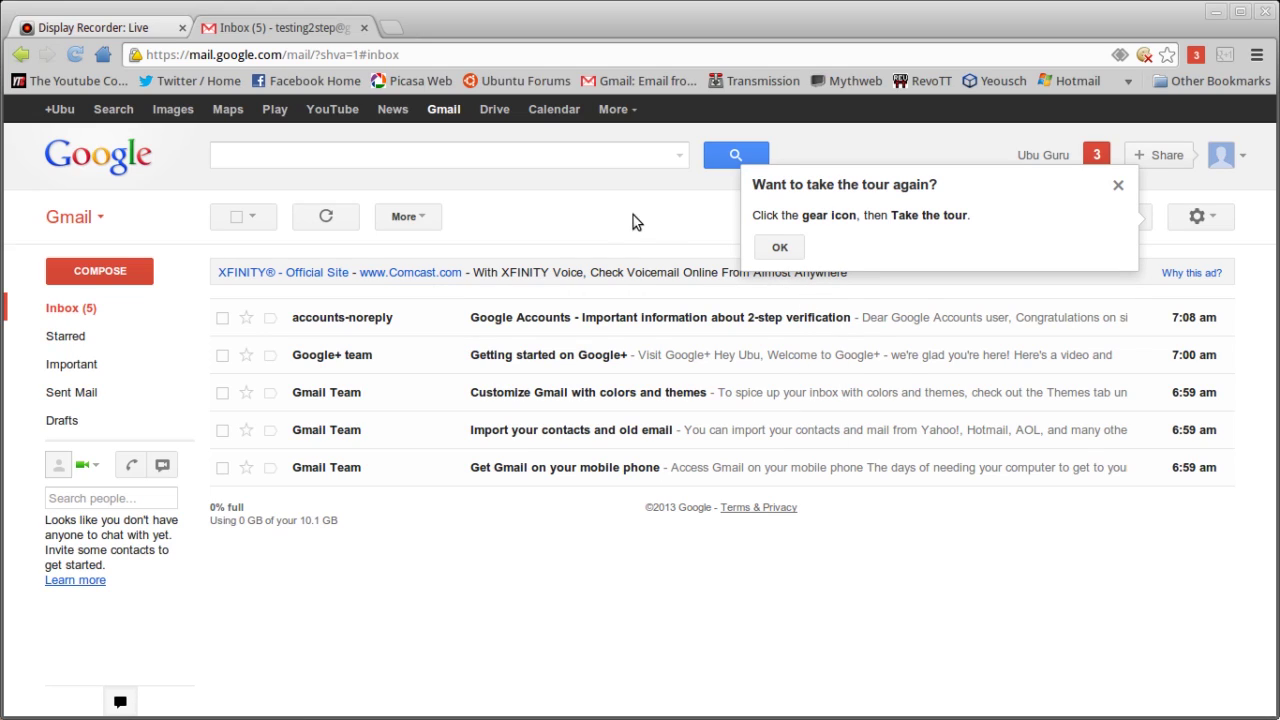
Close the 'Want to take the tour again?' reminder so the five-message inbox is clear.
left_click(1119, 187)
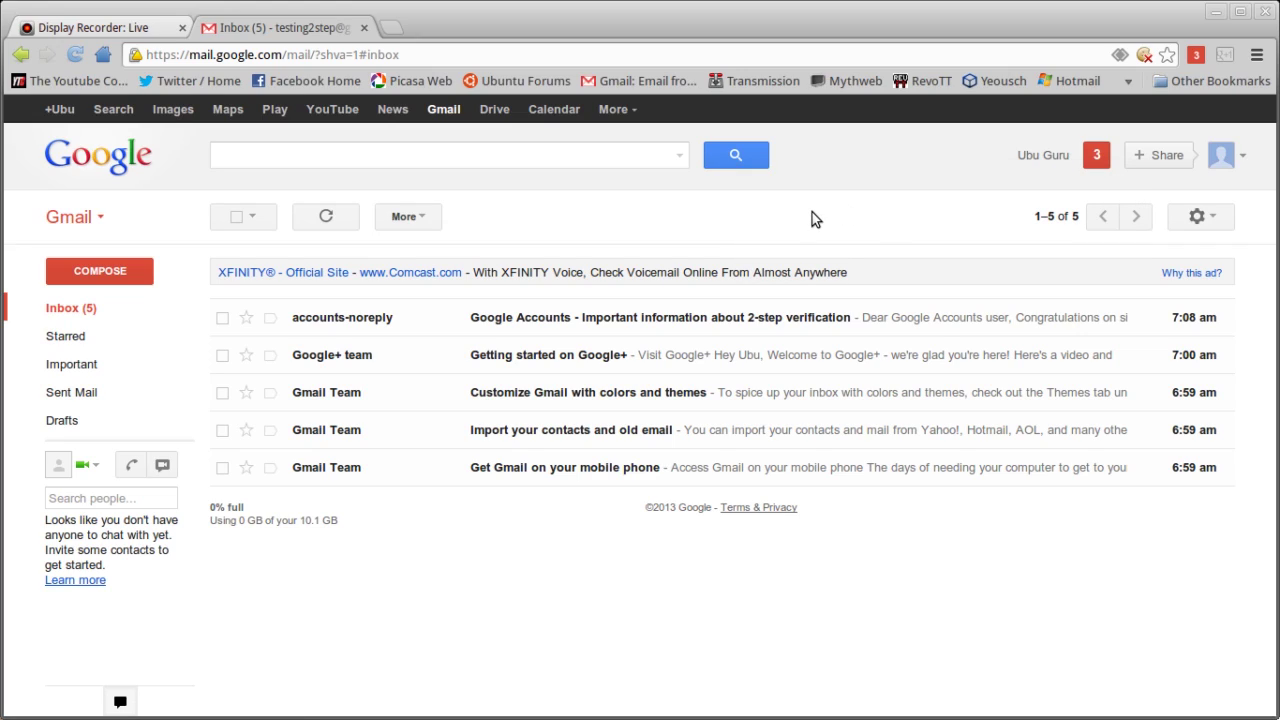